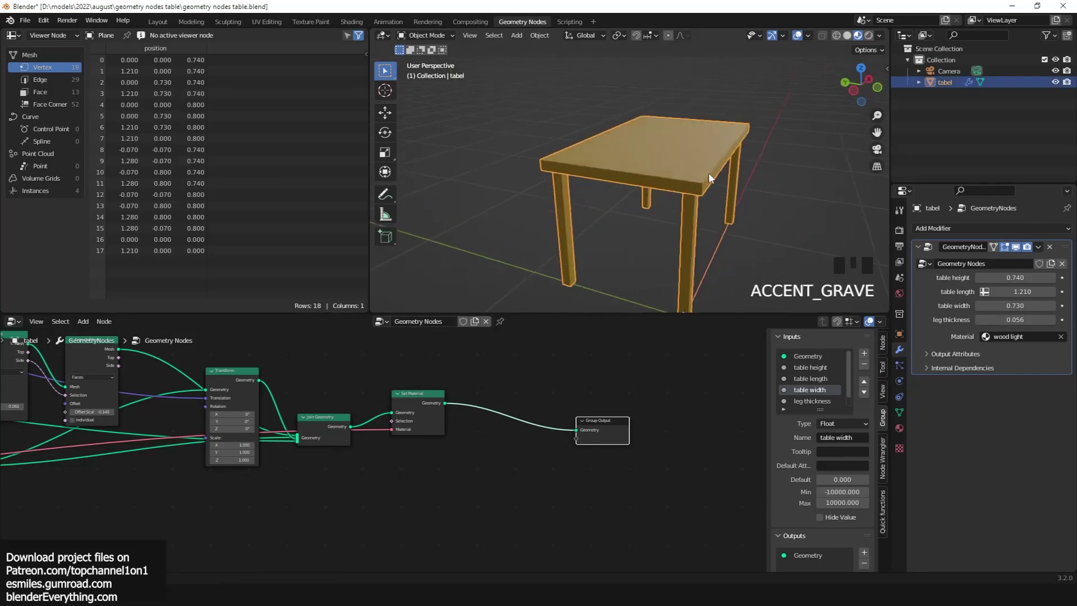
Preview table heights 0.380 and 0.760 and length 1.360, then add a plane in a new file.
{"action": "mouse_move", "coordinate": [1015, 277]}
{"action": "left_mouse_down"}
{"action": "mouse_move", "coordinate": [986, 277]}
{"action": "mouse_move", "coordinate": [1015, 277]}
{"action": "left_mouse_up"}
{"action": "left_click_drag", "start_coordinate": [1012, 291], "coordinate": [1029, 319]}
{"action": "left_click", "coordinate": [1015, 305]}
{"action": "key", "text": "grave"}
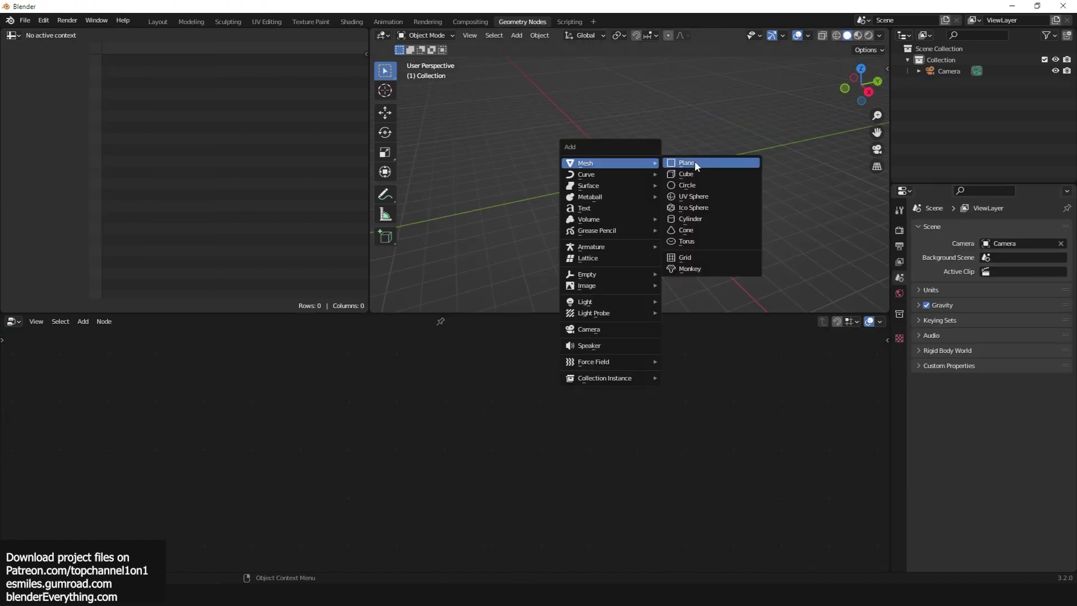
{"action": "left_click", "coordinate": [694, 161]}
Create a Geometry Nodes tree on the plane and send a Cube node's mesh to the Group Output.
{"action": "left_click", "coordinate": [443, 321]}
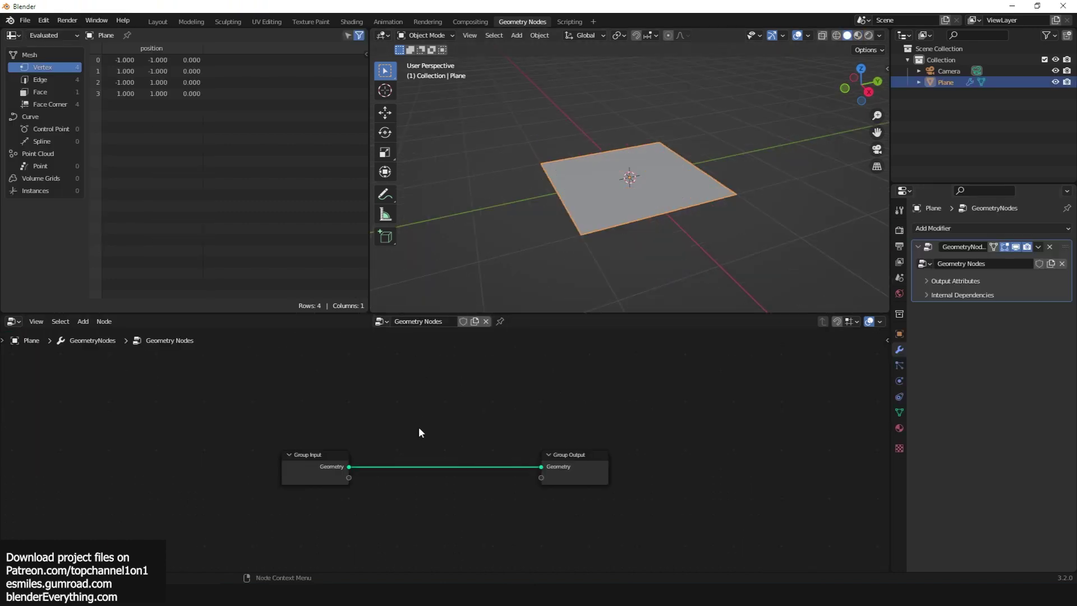
{"action": "key", "text": "shift+a"}
{"action": "left_click", "coordinate": [288, 341]}
{"action": "type", "text": "cube"}
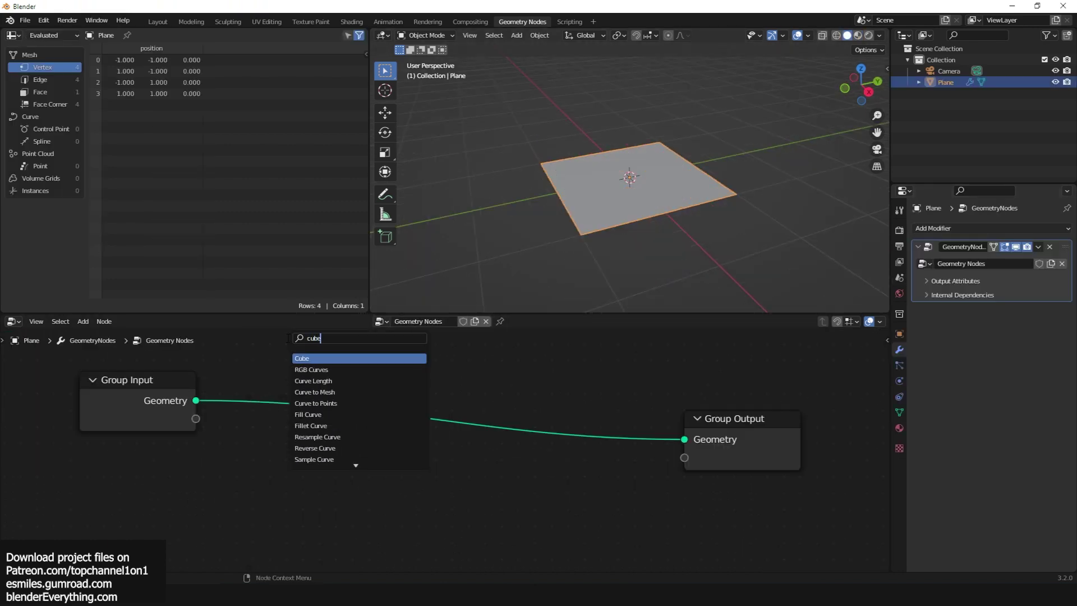
{"action": "left_click", "coordinate": [318, 360]}
{"action": "left_click", "coordinate": [497, 470]}
Move the Cube node down and left, undoing a trial flattening, and begin adding another node.
{"action": "scroll", "coordinate": [379, 446], "scroll_direction": "down", "scroll_amount": 2}
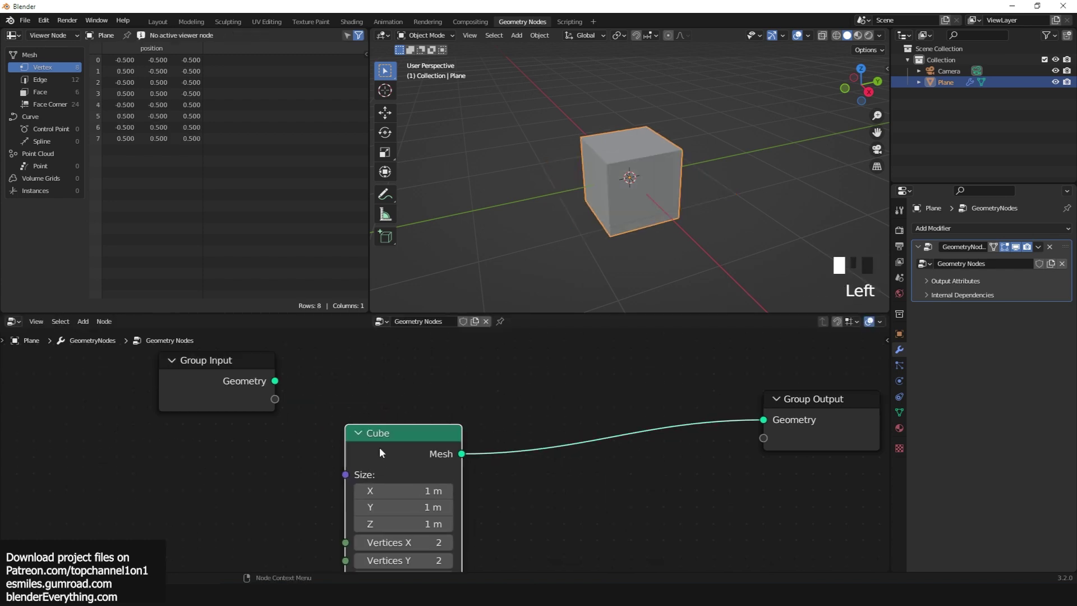
{"action": "key", "text": "ctrl+z"}
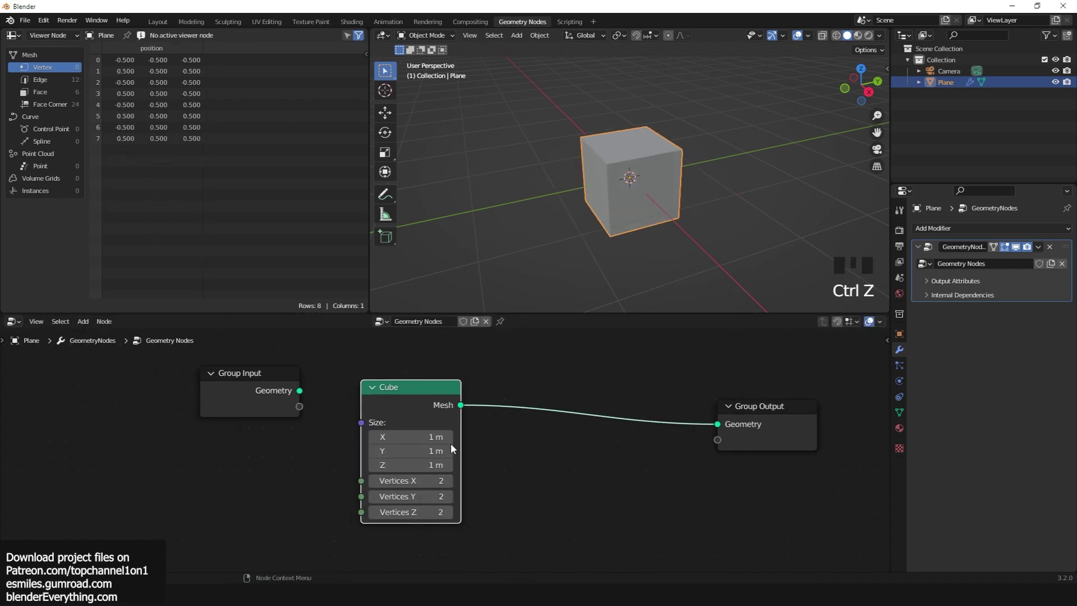
{"action": "left_click", "coordinate": [491, 417]}
{"action": "scroll", "coordinate": [491, 417], "scroll_direction": "up", "scroll_amount": 1}
{"action": "mouse_move", "coordinate": [440, 454]}
{"action": "left_mouse_down"}
{"action": "mouse_move", "coordinate": [466, 454]}
{"action": "mouse_move", "coordinate": [415, 454]}
{"action": "mouse_move", "coordinate": [440, 453]}
{"action": "left_mouse_up"}
{"action": "key", "text": "ctrl+z"}
{"action": "key", "text": "grave"}
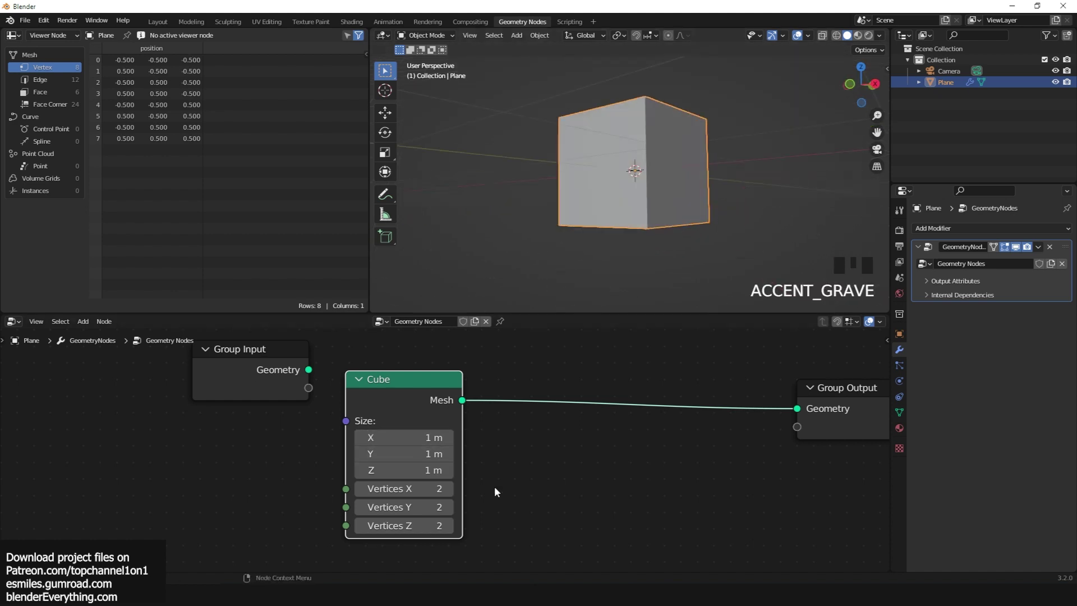
{"action": "left_click_drag", "start_coordinate": [412, 396], "coordinate": [402, 432]}
{"action": "key", "text": "shift+a"}
Insert a Set Position node between cube and output with a 0.5 m Z offset.
{"action": "type", "text": "set"}
{"action": "key", "text": "Return"}
{"action": "left_click", "coordinate": [578, 404]}
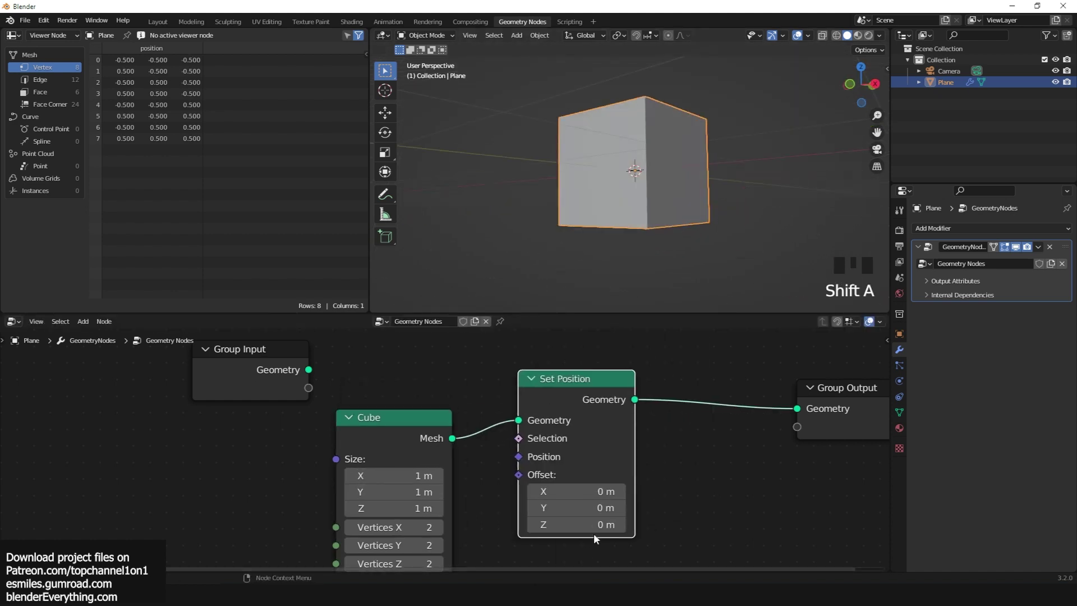
{"action": "left_click_drag", "start_coordinate": [593, 533], "coordinate": [595, 529]}
{"action": "type", "text": ".5"}
{"action": "key", "text": "Return"}
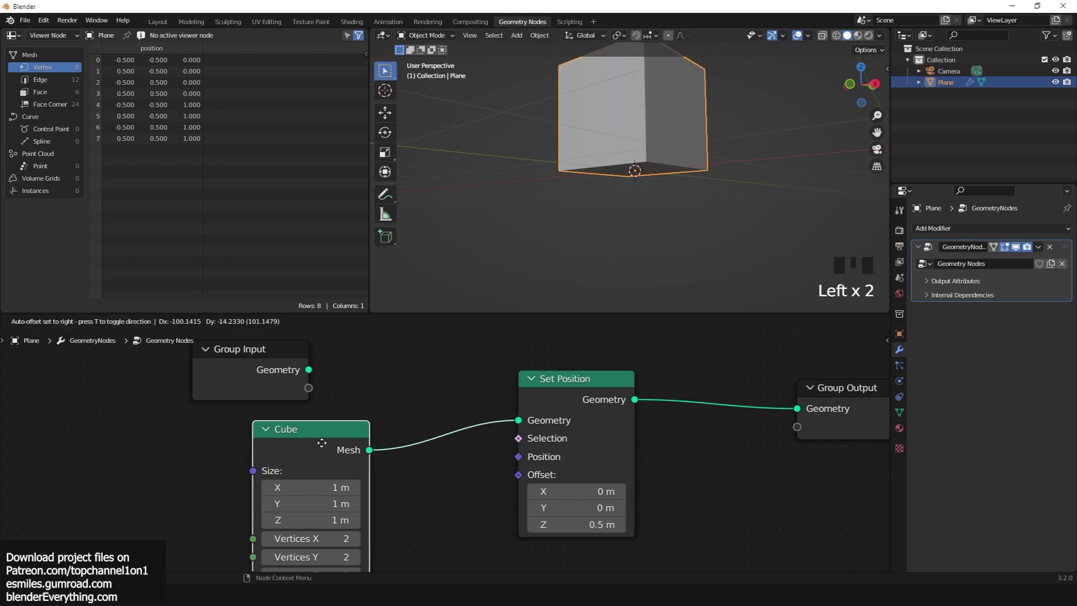
Feed a Combine XYZ node with all components at 1 into the Transform scale.
{"action": "mouse_move", "coordinate": [644, 543]}
{"action": "left_mouse_down"}
{"action": "mouse_move", "coordinate": [673, 543]}
{"action": "mouse_move", "coordinate": [616, 542]}
{"action": "mouse_move", "coordinate": [642, 528]}
{"action": "left_mouse_up"}
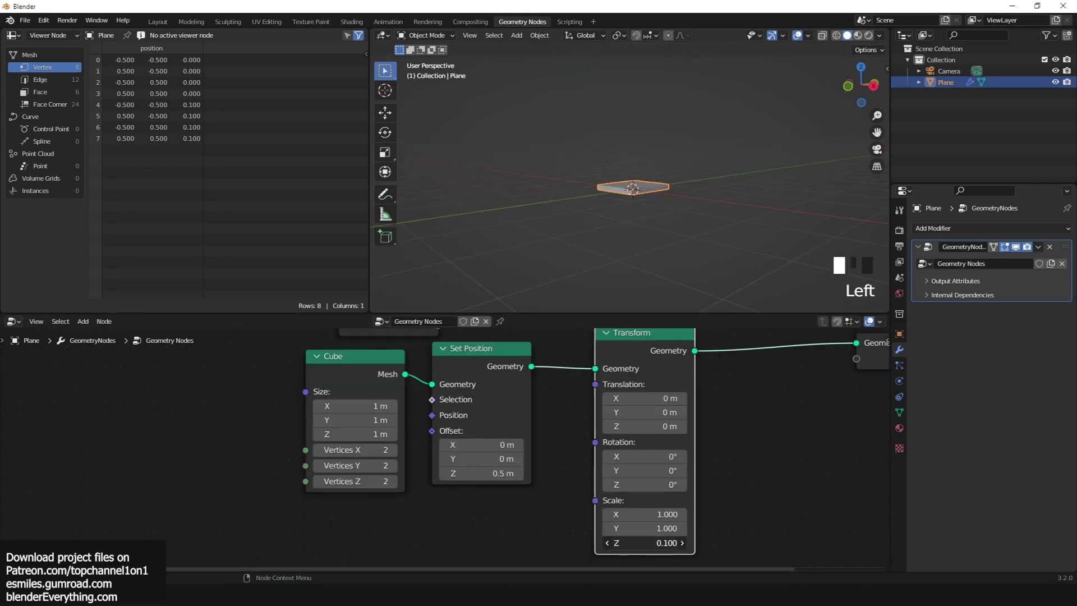
{"action": "key", "text": "ctrl+z"}
{"action": "key", "text": "ctrl+z"}
{"action": "key", "text": "shift+a"}
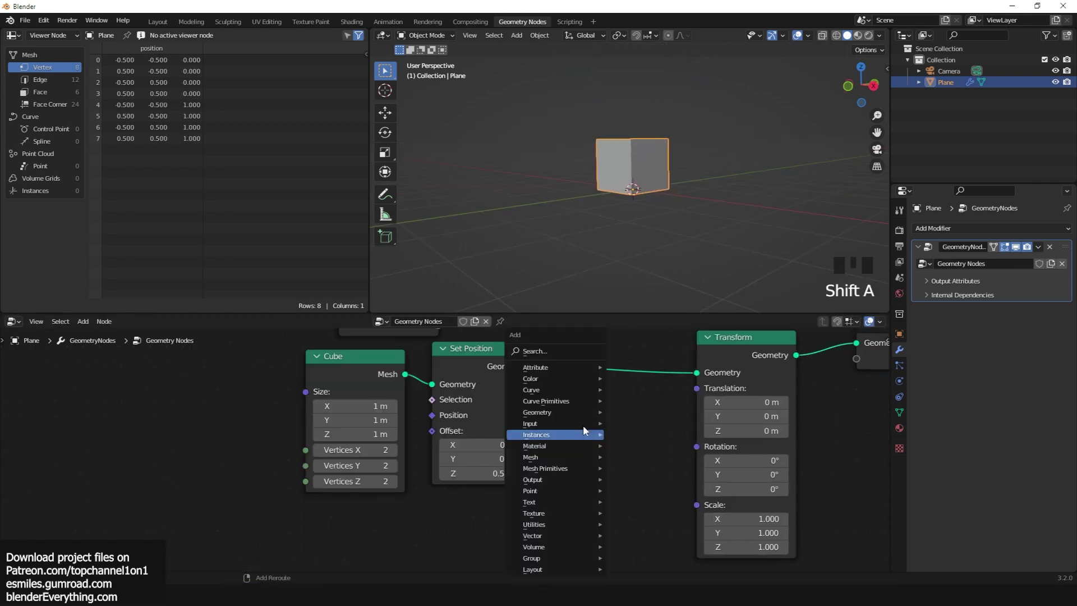
{"action": "left_click", "coordinate": [586, 440]}
{"action": "left_click_drag", "start_coordinate": [698, 501], "coordinate": [697, 504]}
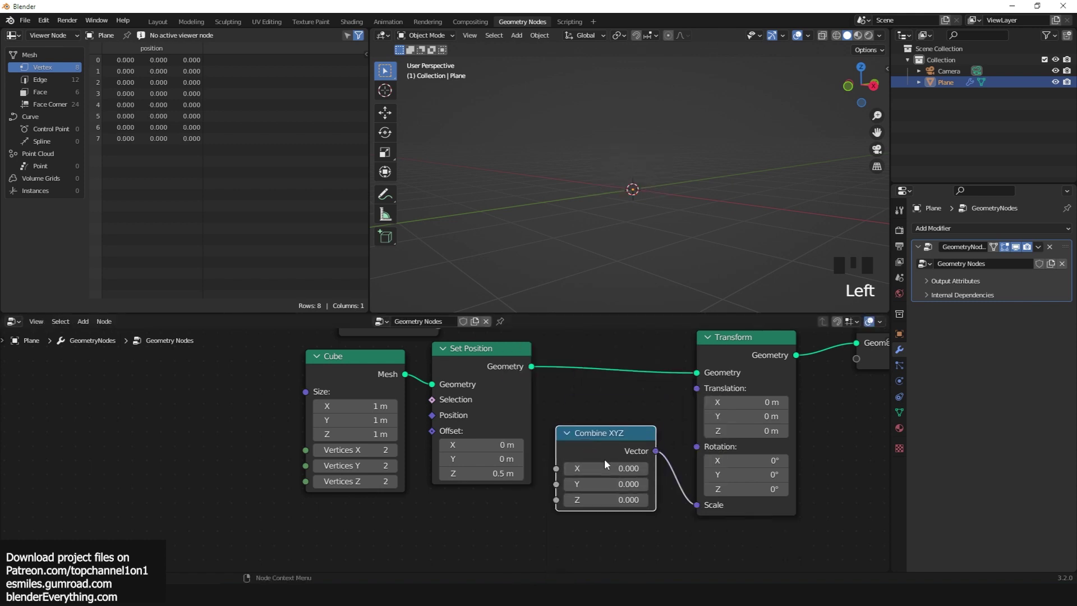
{"action": "left_click_drag", "start_coordinate": [606, 469], "coordinate": [634, 468]}
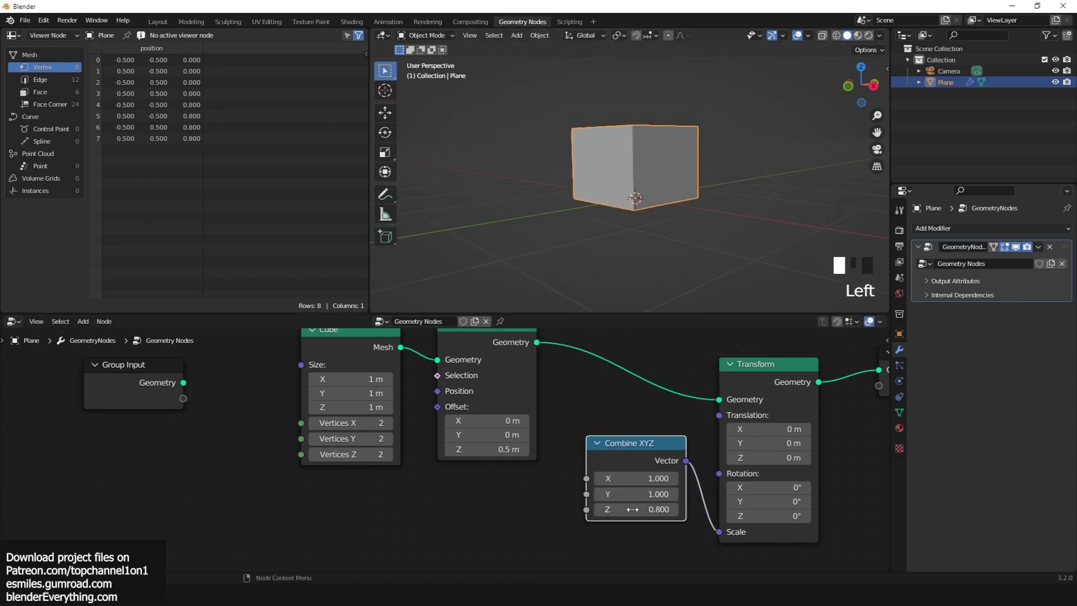
Expose the Z scale as a 'table height' group input and test its values.
{"action": "left_click_drag", "start_coordinate": [586, 509], "coordinate": [184, 399]}
{"action": "left_click", "coordinate": [154, 401]}
{"action": "key", "text": "n"}
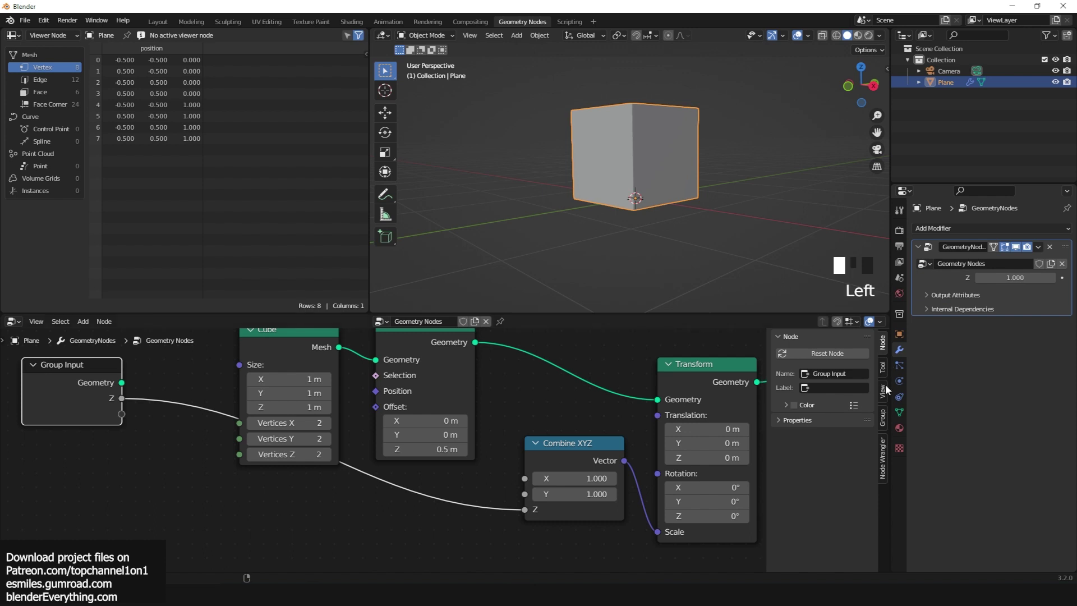
{"action": "left_click", "coordinate": [882, 417]}
{"action": "double_click", "coordinate": [797, 367]}
{"action": "key", "text": "Return"}
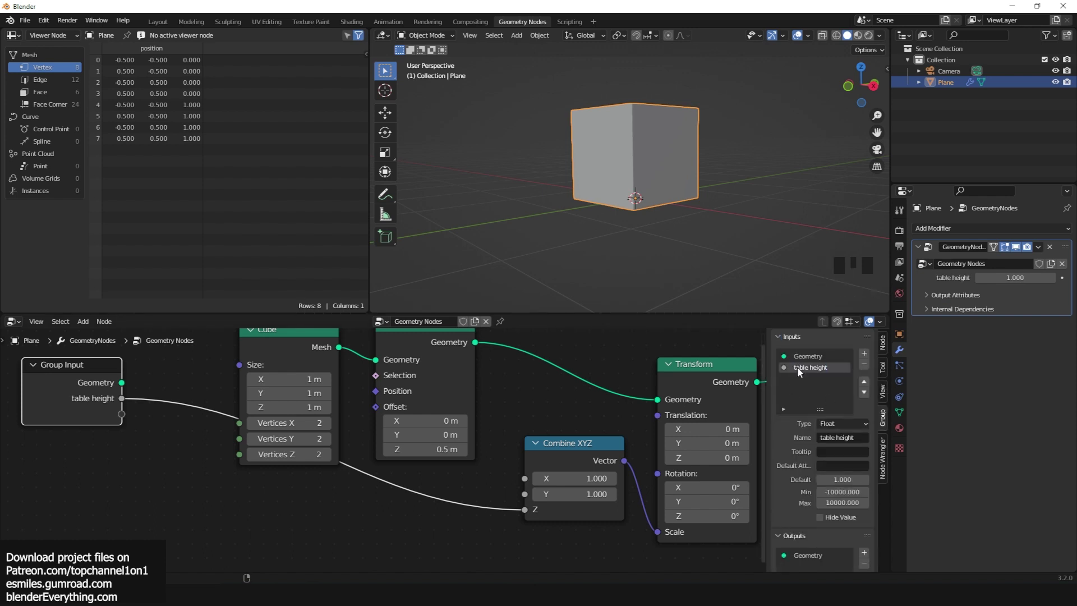
{"action": "mouse_move", "coordinate": [1015, 277]}
{"action": "left_mouse_down"}
{"action": "mouse_move", "coordinate": [987, 277]}
{"action": "mouse_move", "coordinate": [1026, 277]}
{"action": "left_mouse_up"}
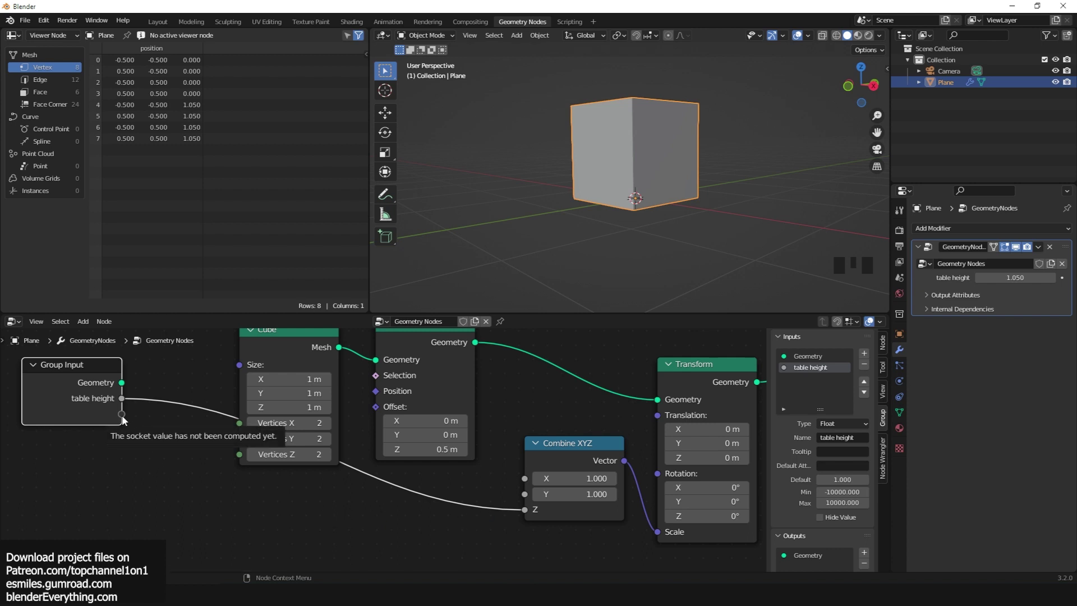
Drive X and Y scale from a new 'leg thickness' input, thinning the cube to a 0.08 leg.
{"action": "left_click_drag", "start_coordinate": [121, 414], "coordinate": [525, 478]}
{"action": "left_click_drag", "start_coordinate": [121, 414], "coordinate": [240, 422]}
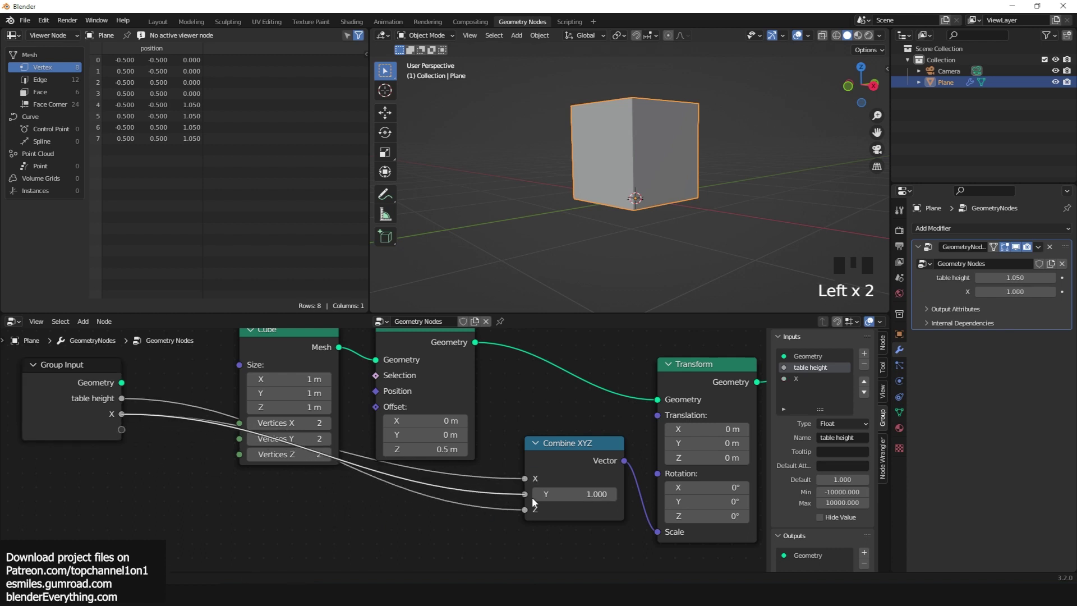
{"action": "left_click", "coordinate": [806, 375]}
{"action": "double_click", "coordinate": [806, 376]}
{"action": "type", "text": "leg thickness"}
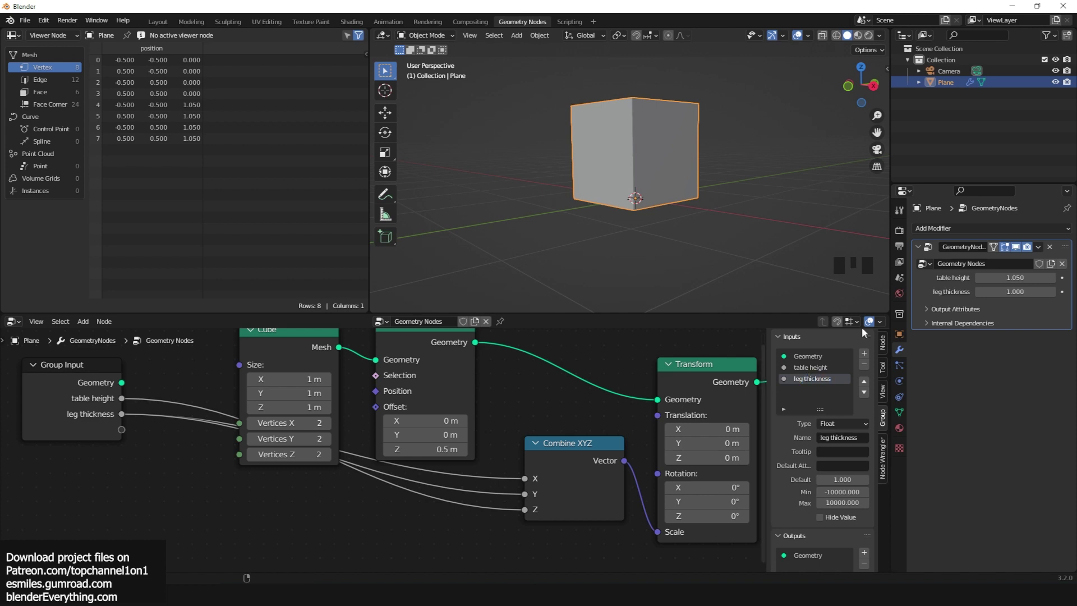
{"action": "left_click_drag", "start_coordinate": [1015, 291], "coordinate": [982, 291]}
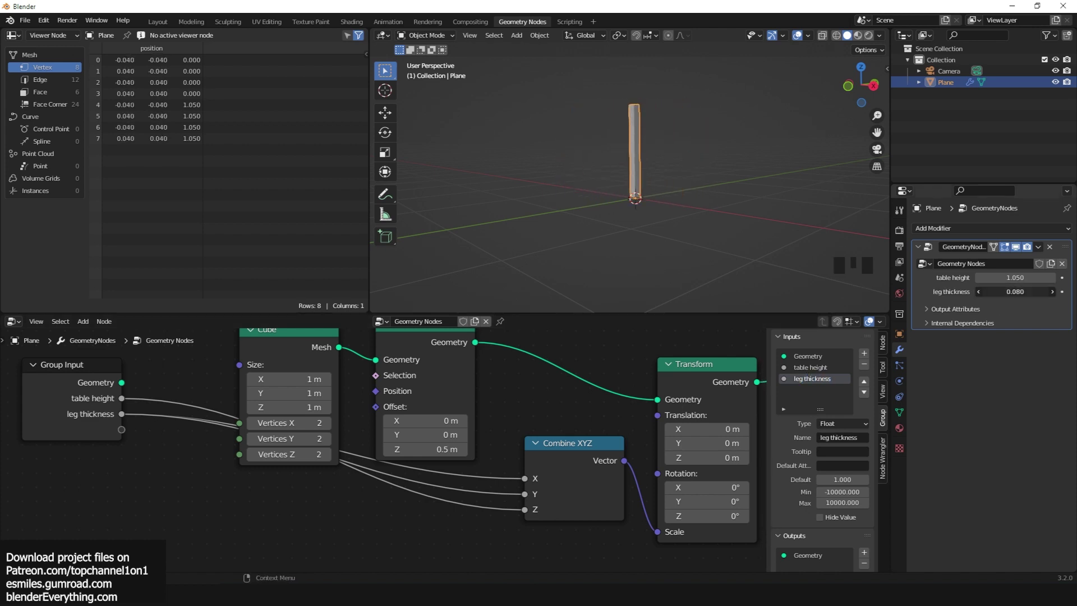
Move the Cube node aside and connect a new Mesh Line node to the Group Output.
{"action": "key", "text": "grave"}
{"action": "scroll", "coordinate": [348, 412], "scroll_direction": "down", "scroll_amount": 3}
{"action": "left_click_drag", "start_coordinate": [349, 413], "coordinate": [162, 539]}
{"action": "key", "text": "shift+a"}
{"action": "type", "text": "li"}
{"action": "left_click", "coordinate": [338, 373]}
{"action": "left_click", "coordinate": [310, 347]}
{"action": "left_click", "coordinate": [309, 347], "text": "ctrl+shift"}
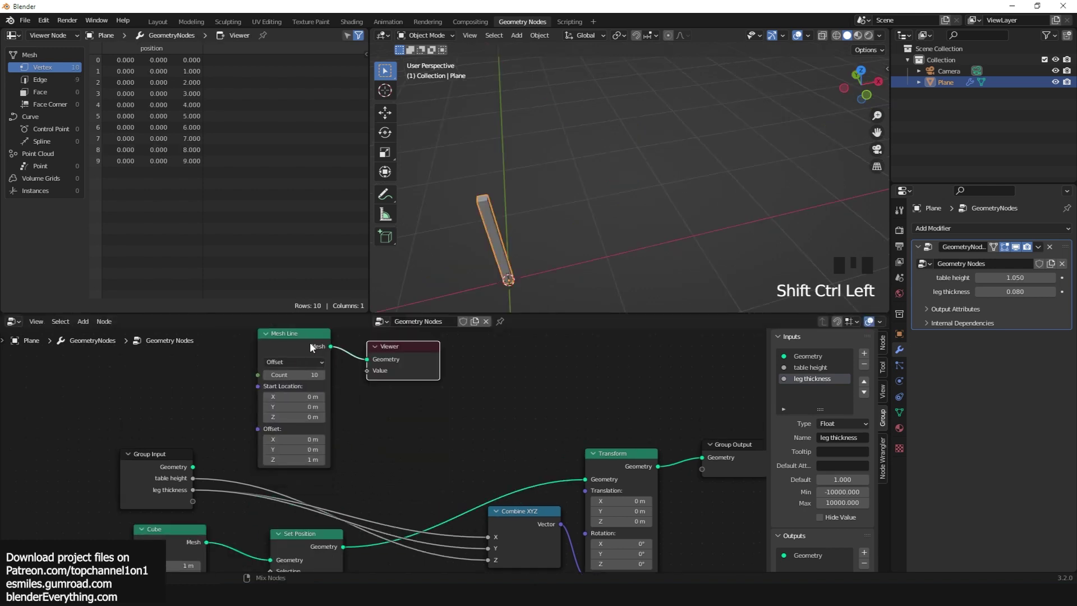
{"action": "left_click", "coordinate": [308, 335], "text": "alt+shift"}
Set the Mesh Line to End Points mode, Count 2, End Location X 1 m and Z 0 m.
{"action": "scroll", "coordinate": [351, 419], "scroll_direction": "down", "scroll_amount": 2}
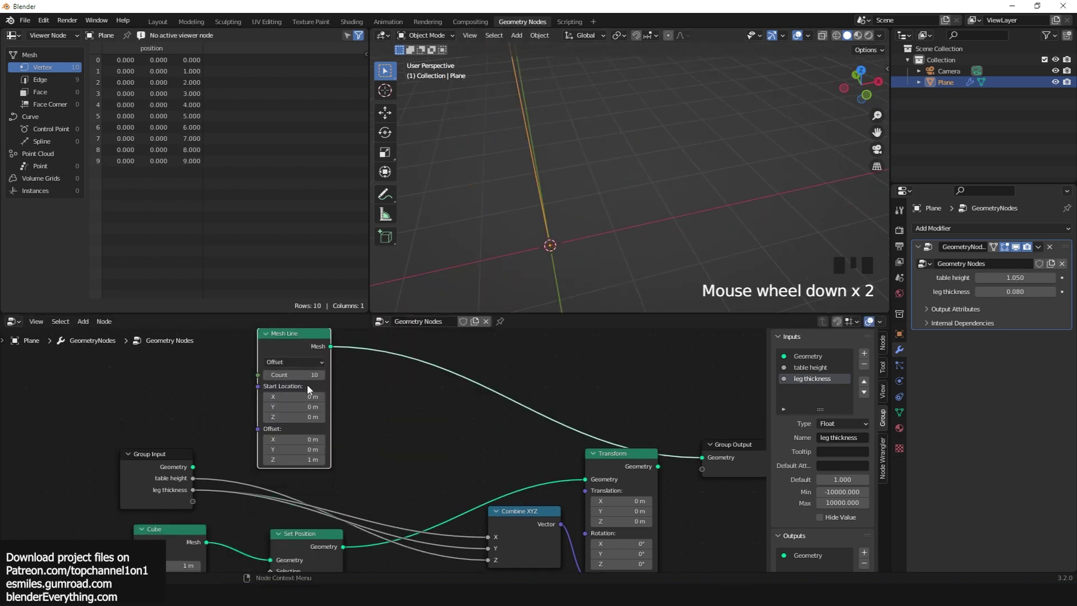
{"action": "scroll", "coordinate": [307, 386], "scroll_direction": "up", "scroll_amount": 2}
{"action": "left_click", "coordinate": [413, 364]}
{"action": "left_click", "coordinate": [391, 387]}
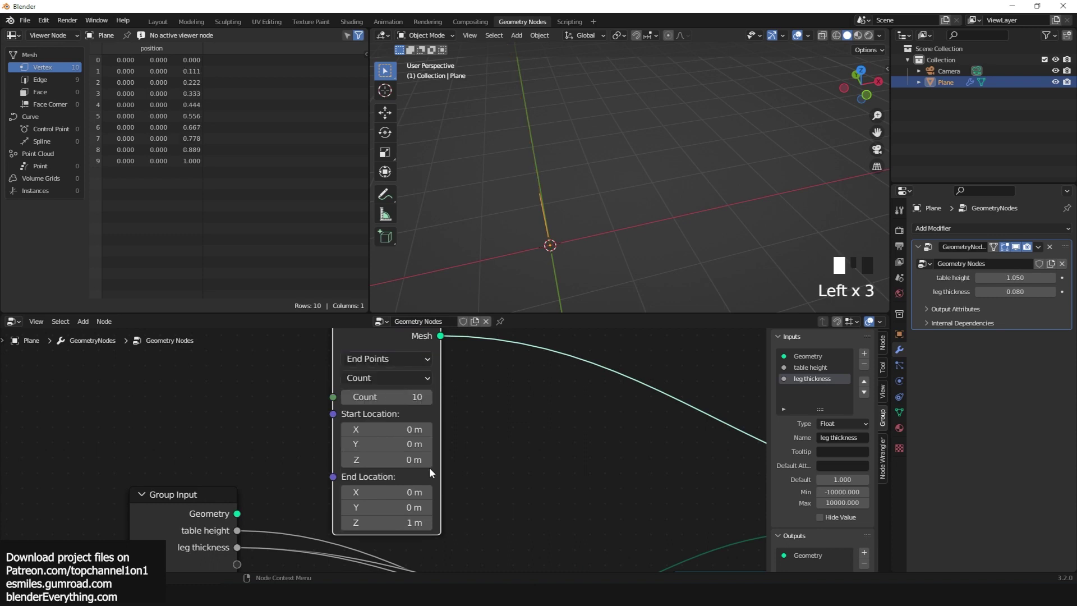
{"action": "left_click_drag", "start_coordinate": [418, 402], "coordinate": [387, 402]}
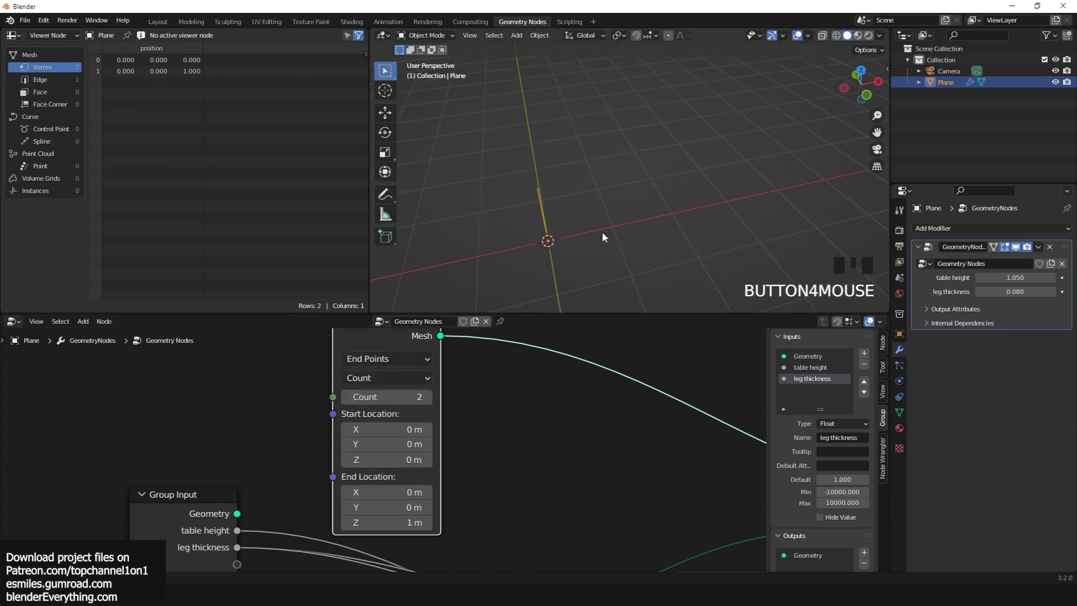
{"action": "key", "text": "grave"}
{"action": "left_click_drag", "start_coordinate": [413, 492], "coordinate": [426, 492]}
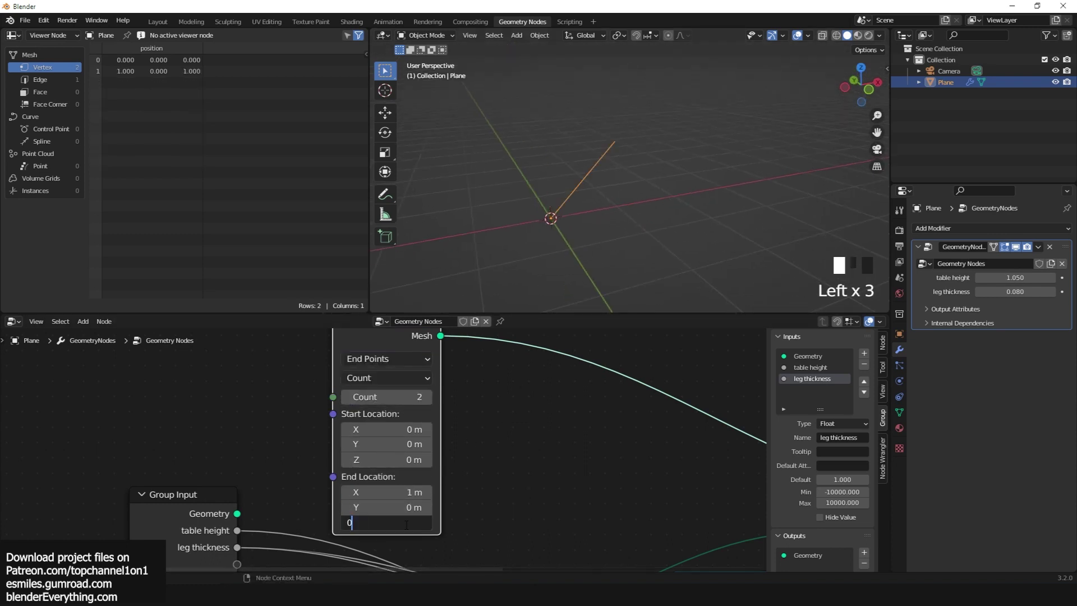
{"action": "key", "text": "Return"}
{"action": "middle_click_drag", "start_coordinate": [407, 524], "coordinate": [202, 531]}
{"action": "key", "text": "shift+a"}
Add a Scale Elements node in Edge mode after the Mesh Line.
{"action": "type", "text": "sc"}
{"action": "left_click", "coordinate": [486, 369]}
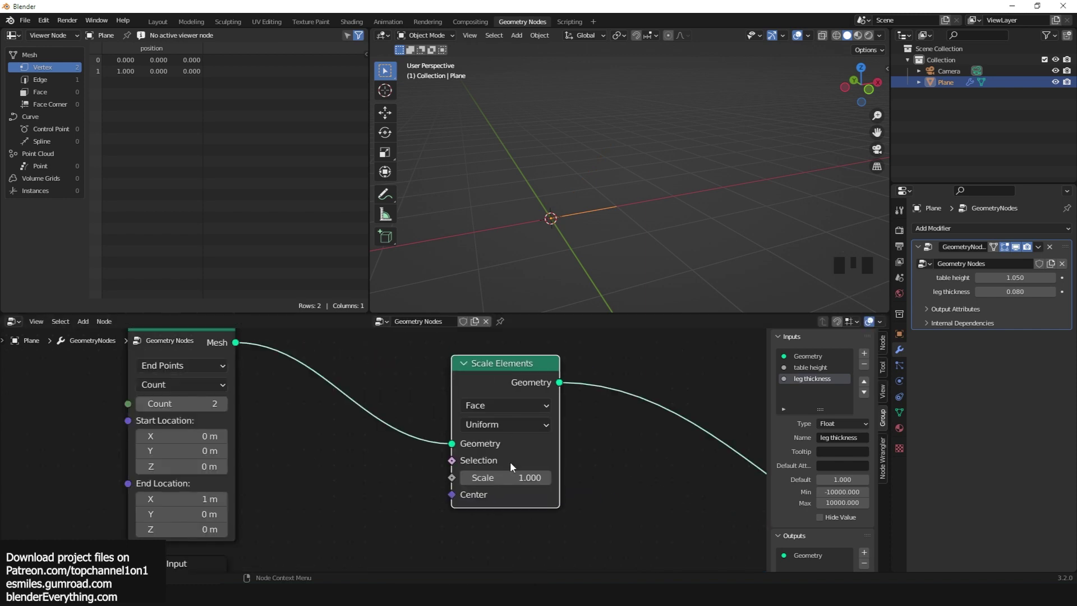
{"action": "left_click", "coordinate": [506, 439]}
{"action": "left_click_drag", "start_coordinate": [522, 387], "coordinate": [642, 355]}
Add a Combine XYZ node, trying and undoing a scale value change.
{"action": "key", "text": "shift+a"}
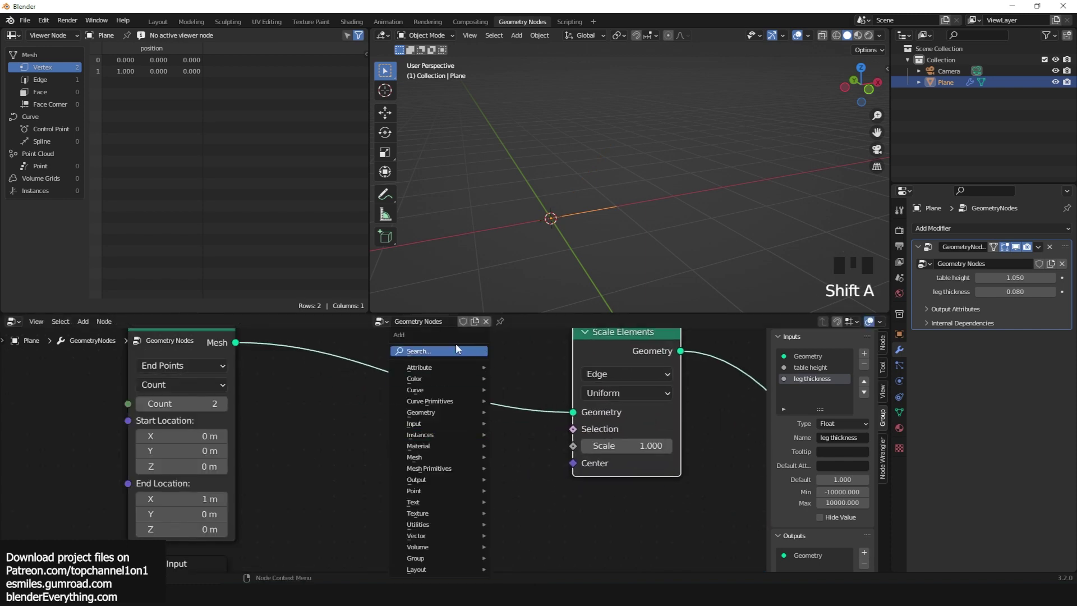
{"action": "type", "text": "x"}
{"action": "left_click", "coordinate": [513, 364]}
{"action": "left_click_drag", "start_coordinate": [620, 439], "coordinate": [636, 439]}
{"action": "key", "text": "ctrl+z"}
Expose the element scale as a group input named 'table length'.
{"action": "scroll", "coordinate": [304, 470], "scroll_direction": "down", "scroll_amount": 3}
{"action": "middle_click_drag", "start_coordinate": [304, 469], "coordinate": [406, 468]}
{"action": "left_click_drag", "start_coordinate": [406, 470], "coordinate": [231, 420]}
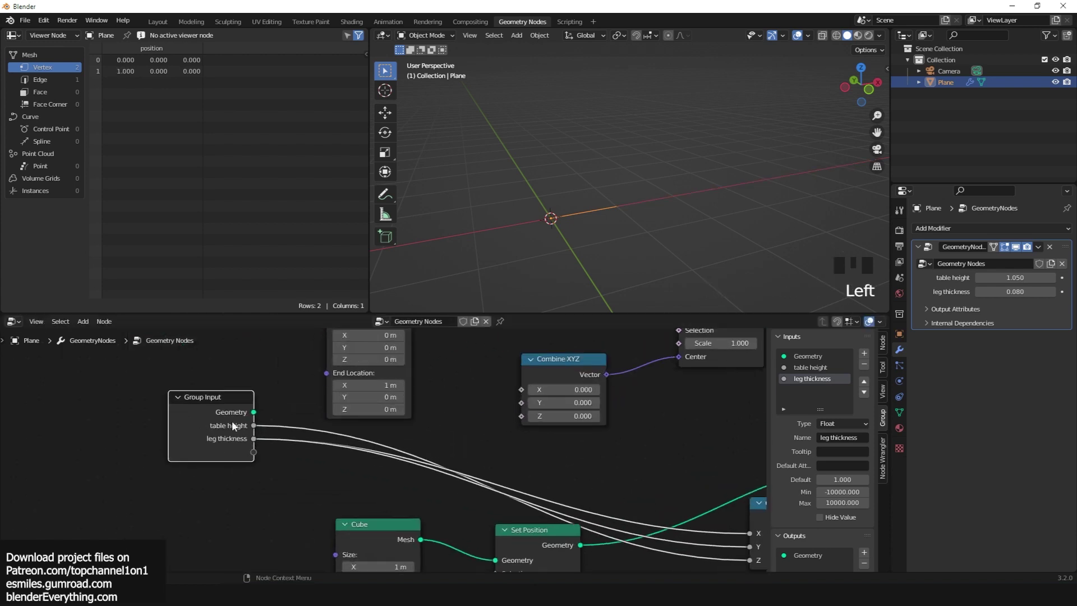
{"action": "scroll", "coordinate": [231, 419], "scroll_direction": "up", "scroll_amount": 1}
{"action": "left_click_drag", "start_coordinate": [280, 462], "coordinate": [620, 365]}
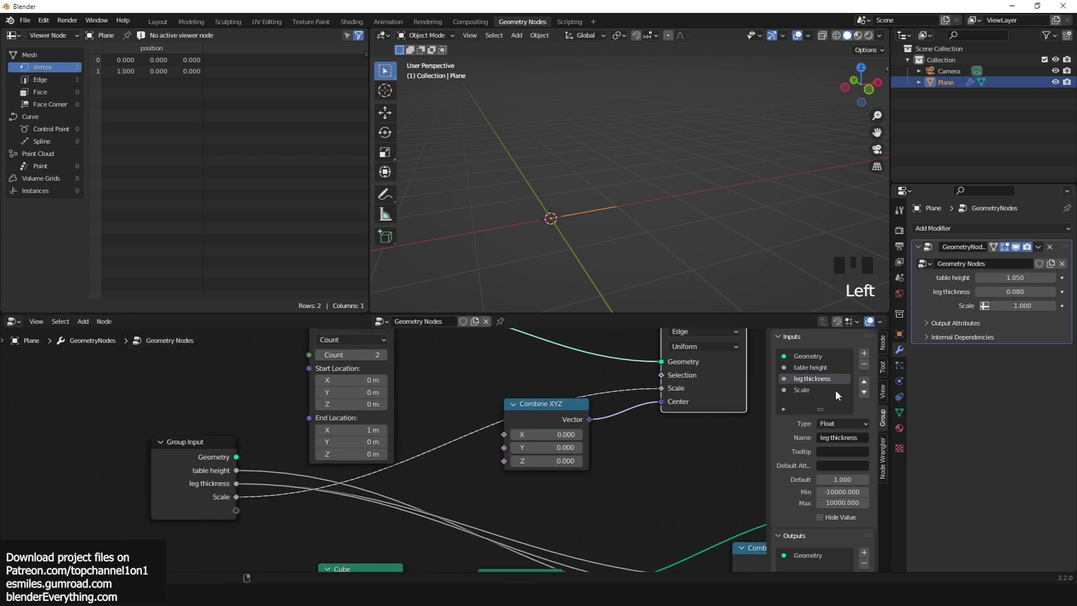
{"action": "left_click", "coordinate": [812, 389]}
{"action": "double_click", "coordinate": [813, 389]}
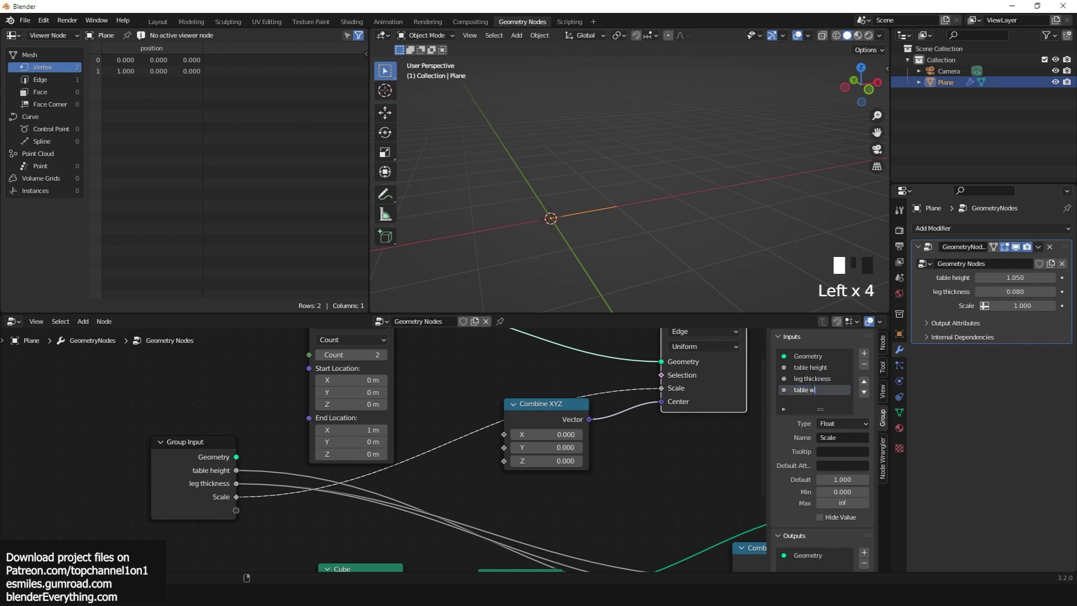
{"action": "type", "text": "table length"}
{"action": "left_click", "coordinate": [863, 381]}
Add a Set Position node after Scale Elements.
{"action": "scroll", "coordinate": [548, 472], "scroll_direction": "down", "scroll_amount": 1}
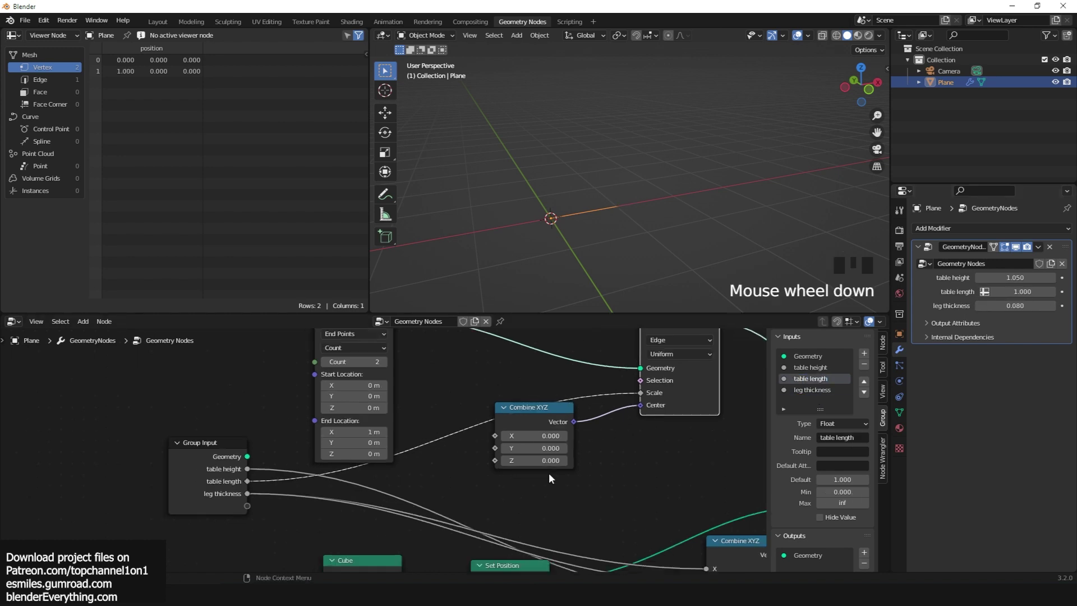
{"action": "left_click_drag", "start_coordinate": [609, 382], "coordinate": [516, 360]}
{"action": "scroll", "coordinate": [509, 448], "scroll_direction": "up", "scroll_amount": 2}
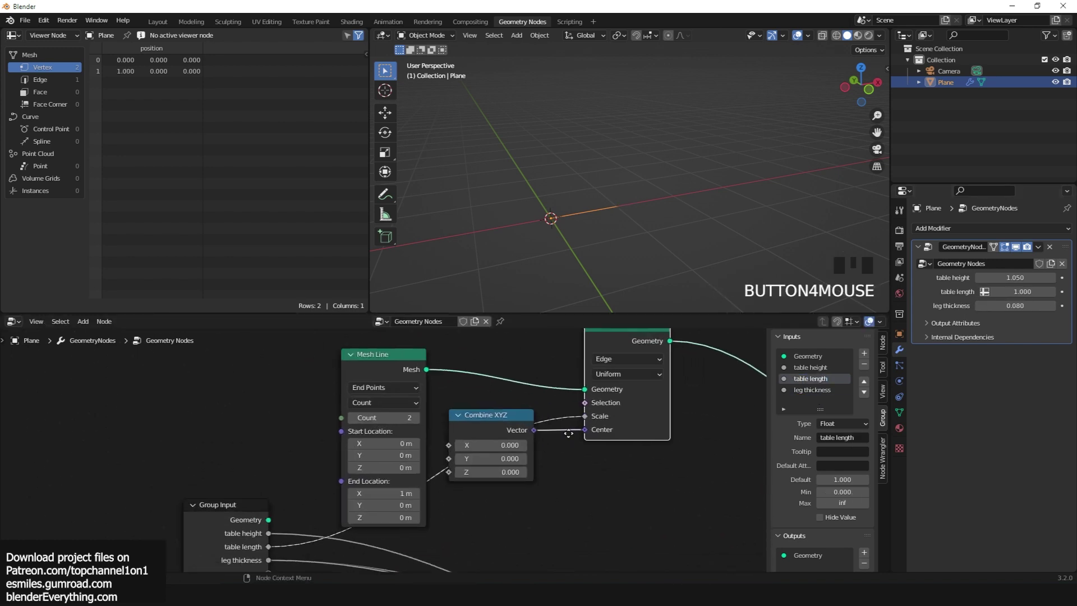
{"action": "key", "text": "shift+a"}
{"action": "type", "text": "set"}
{"action": "left_click", "coordinate": [664, 381]}
{"action": "left_click", "coordinate": [609, 493]}
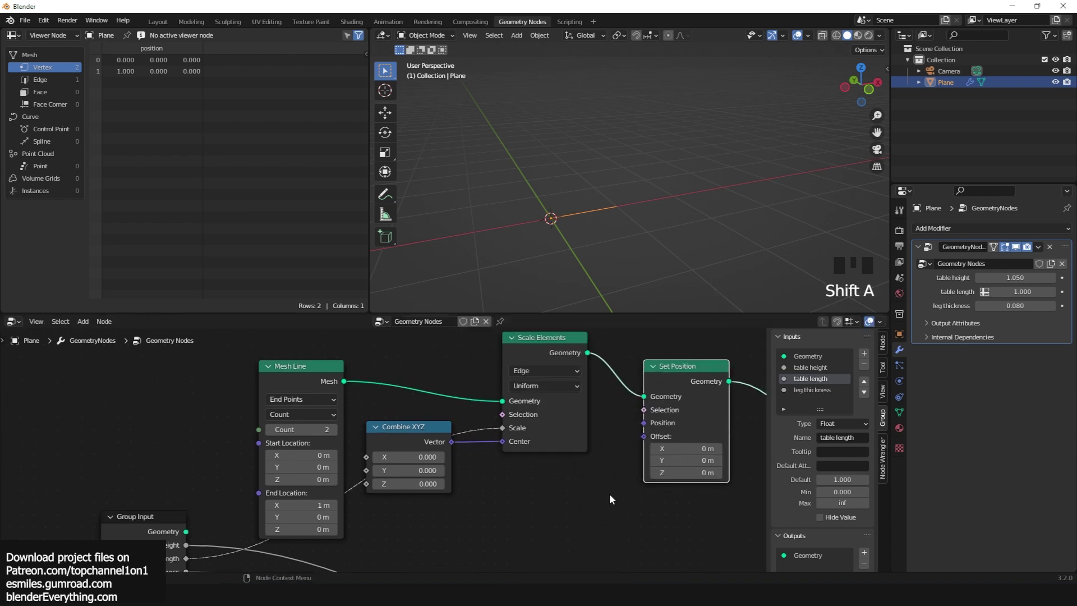
{"action": "middle_click_drag", "start_coordinate": [609, 493], "coordinate": [643, 452]}
{"action": "key", "text": "ctrl+z"}
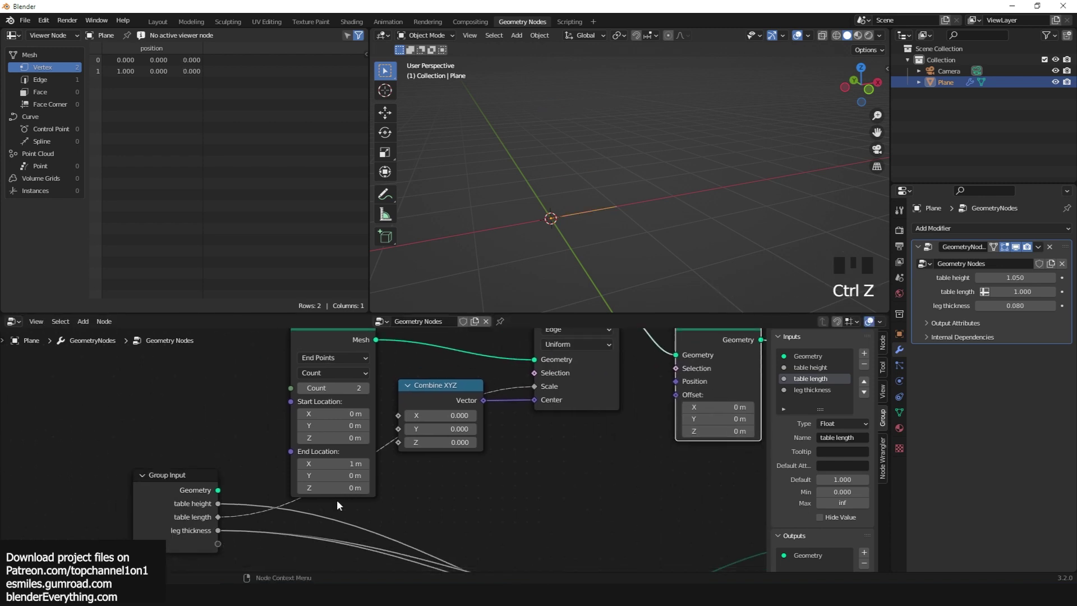
Duplicate Combine XYZ into Set Position's Offset with Z driven by table height.
{"action": "left_click", "coordinate": [422, 396]}
{"action": "key", "text": "shift+d"}
{"action": "left_click_drag", "start_coordinate": [682, 432], "coordinate": [680, 431]}
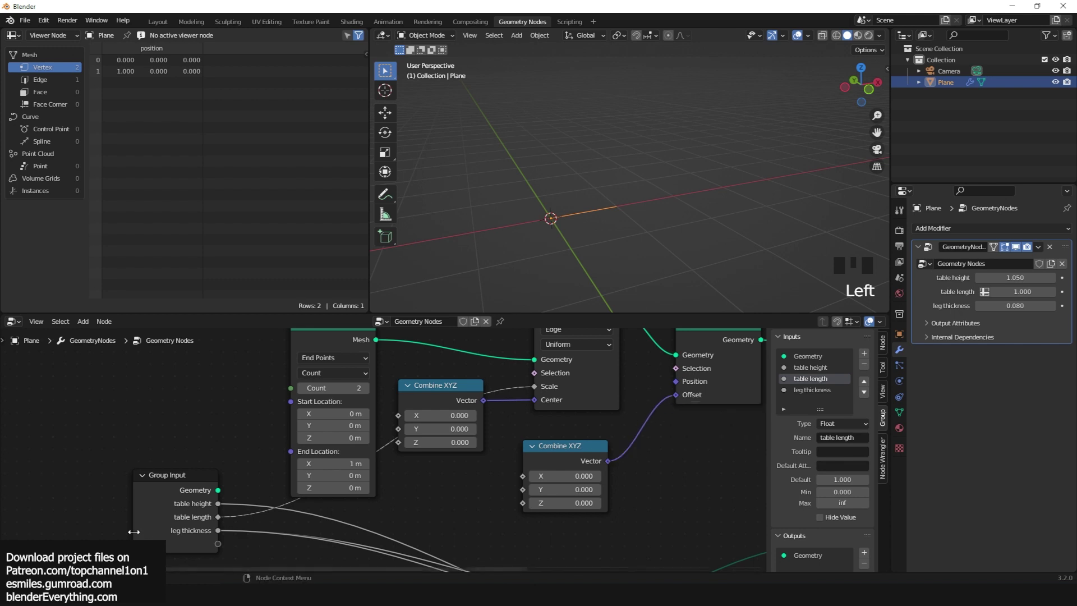
{"action": "left_click_drag", "start_coordinate": [526, 502], "coordinate": [526, 503]}
{"action": "scroll", "coordinate": [527, 458], "scroll_direction": "down", "scroll_amount": 2}
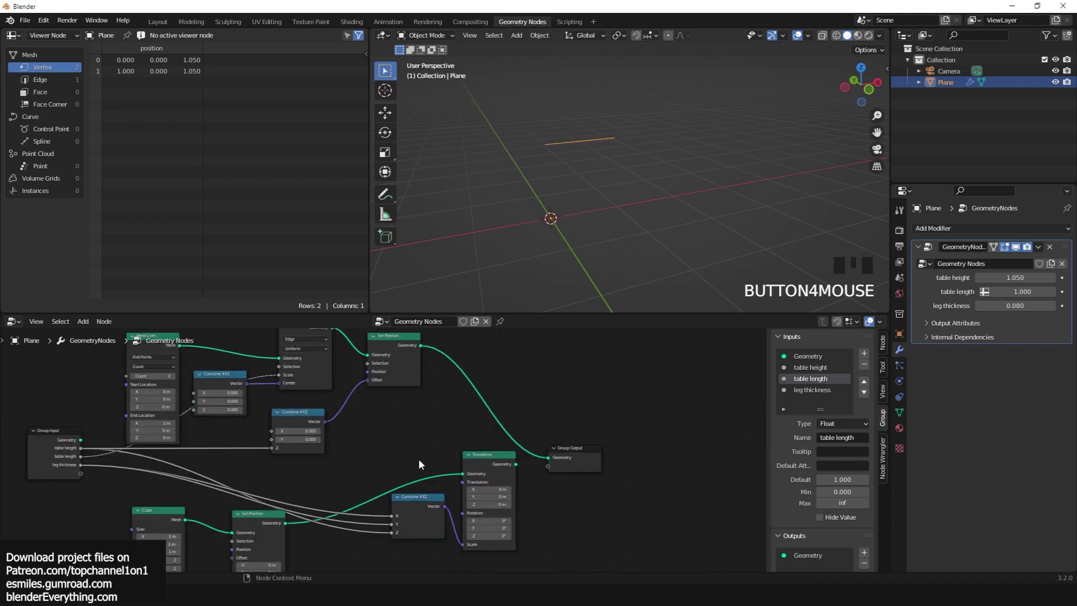
{"action": "left_click_drag", "start_coordinate": [673, 436], "coordinate": [523, 455]}
Add Instance on Points after Set Position using the leg geometry as the instance.
{"action": "middle_click_drag", "start_coordinate": [590, 353], "coordinate": [522, 375]}
{"action": "key", "text": "shift+a"}
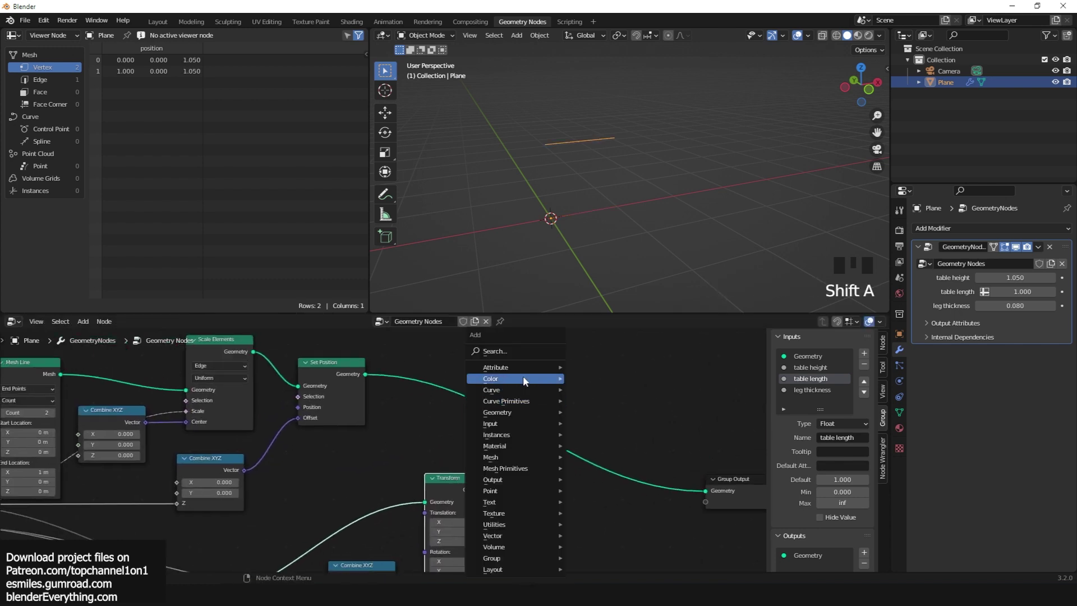
{"action": "left_click", "coordinate": [523, 375]}
{"action": "left_click", "coordinate": [569, 370]}
{"action": "left_click", "coordinate": [569, 373]}
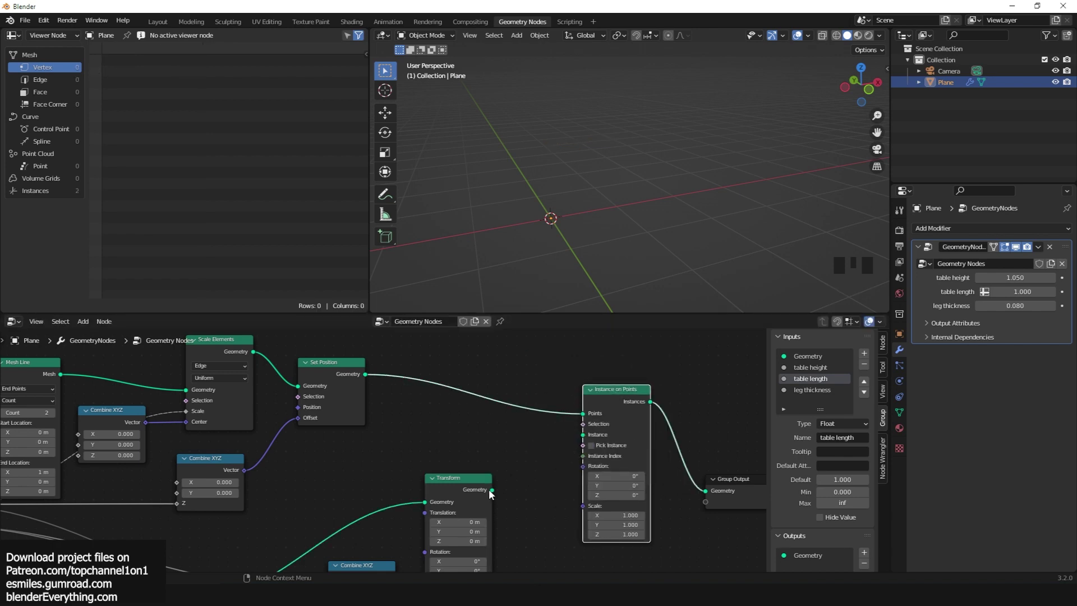
{"action": "scroll", "coordinate": [503, 497], "scroll_direction": "up", "scroll_amount": 4}
{"action": "left_click_drag", "start_coordinate": [532, 504], "coordinate": [655, 428]}
{"action": "scroll", "coordinate": [618, 219], "scroll_direction": "down", "scroll_amount": 2}
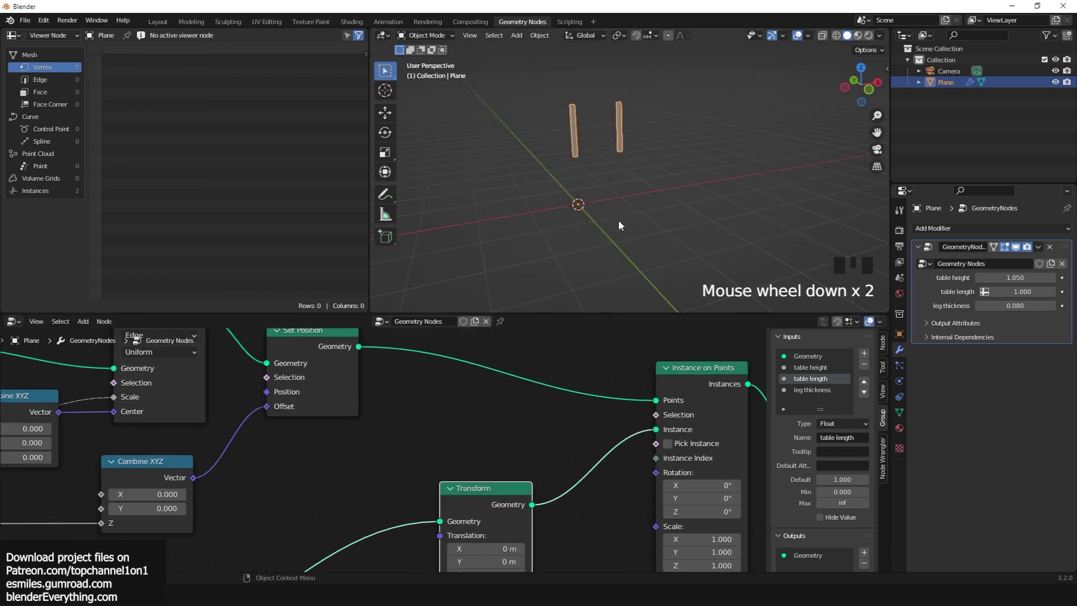
Set table height to 1.050, disconnect the leg instance and output the Set Position result.
{"action": "key", "text": "grave"}
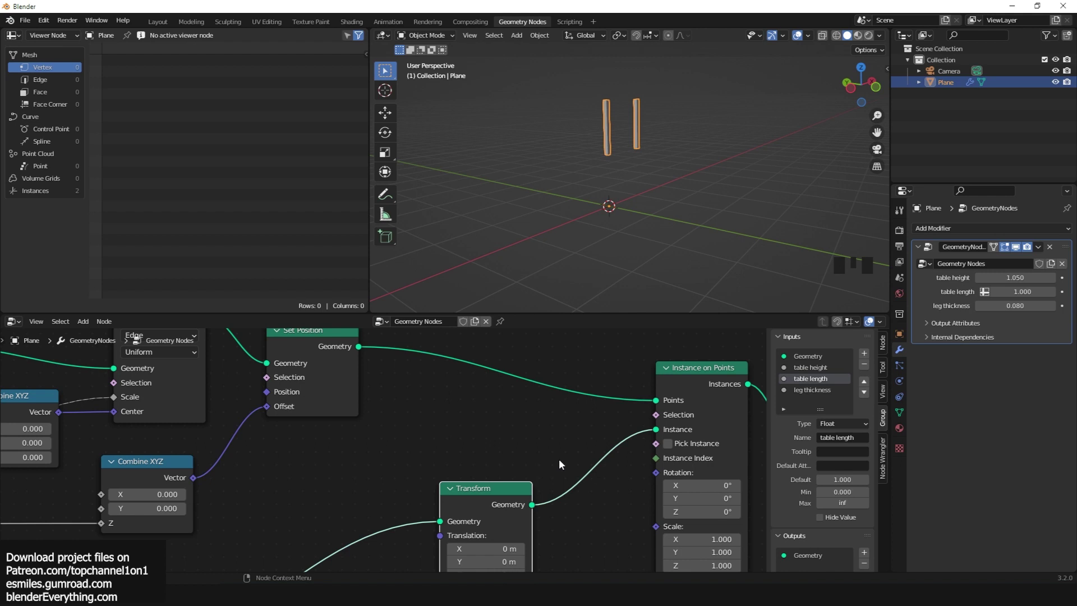
{"action": "scroll", "coordinate": [558, 465], "scroll_direction": "down", "scroll_amount": 2}
{"action": "middle_click_drag", "start_coordinate": [628, 163], "coordinate": [579, 189]}
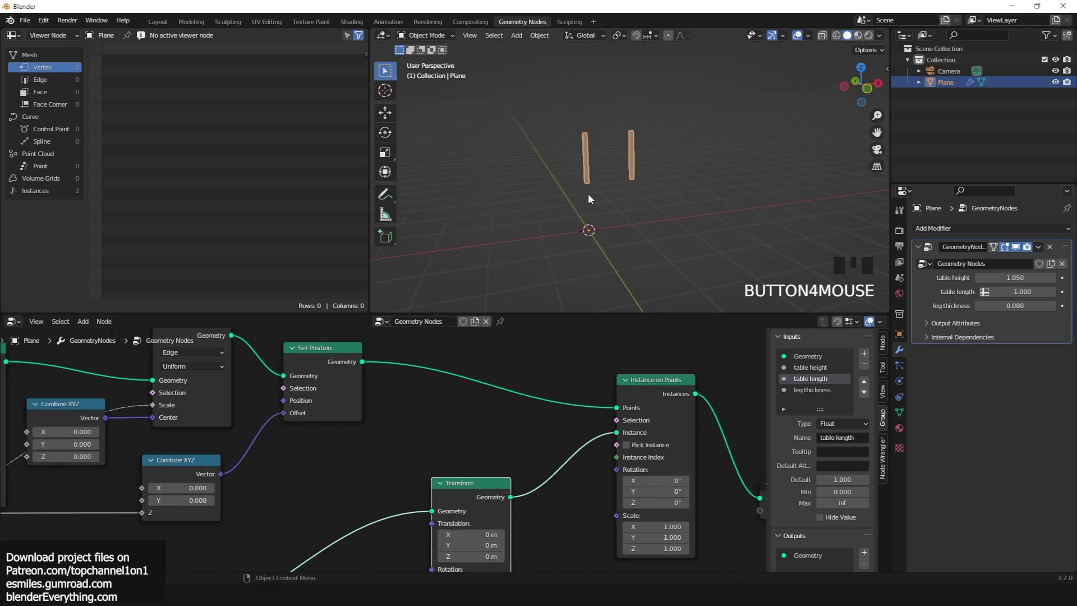
{"action": "middle_click_drag", "start_coordinate": [499, 348], "coordinate": [505, 345]}
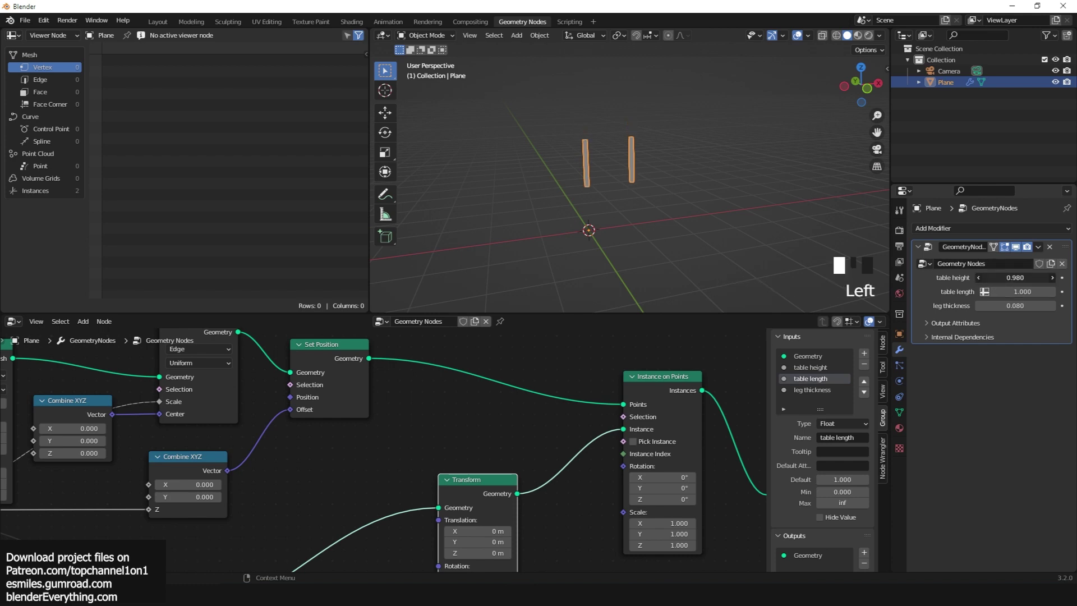
{"action": "left_click_drag", "start_coordinate": [926, 314], "coordinate": [942, 313]}
{"action": "scroll", "coordinate": [644, 479], "scroll_direction": "down", "scroll_amount": 2}
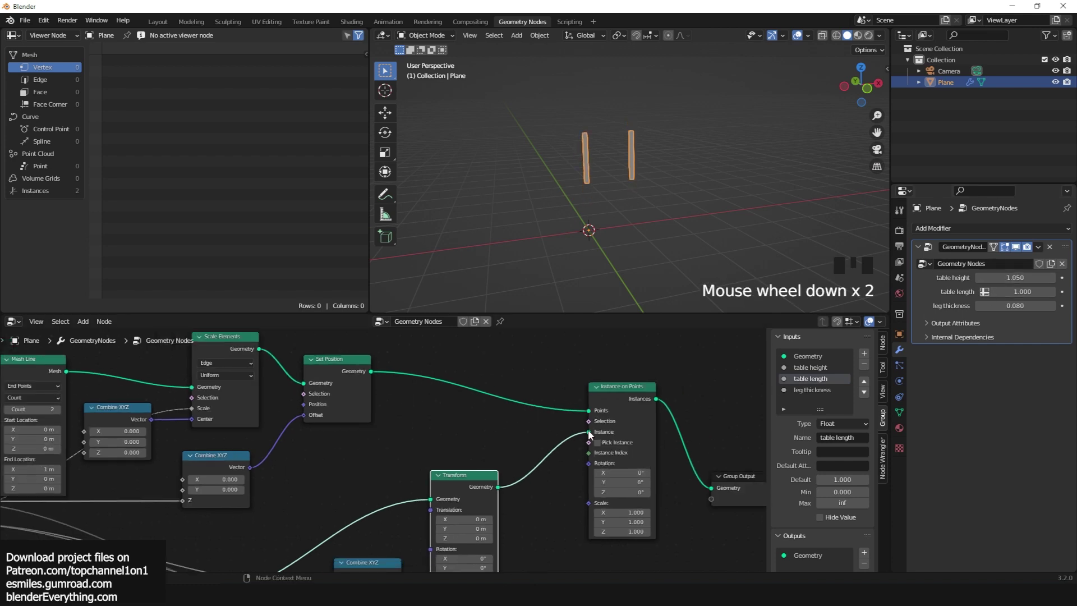
{"action": "left_click_drag", "start_coordinate": [589, 433], "coordinate": [556, 419]}
{"action": "left_click", "coordinate": [358, 367], "text": "alt+shift"}
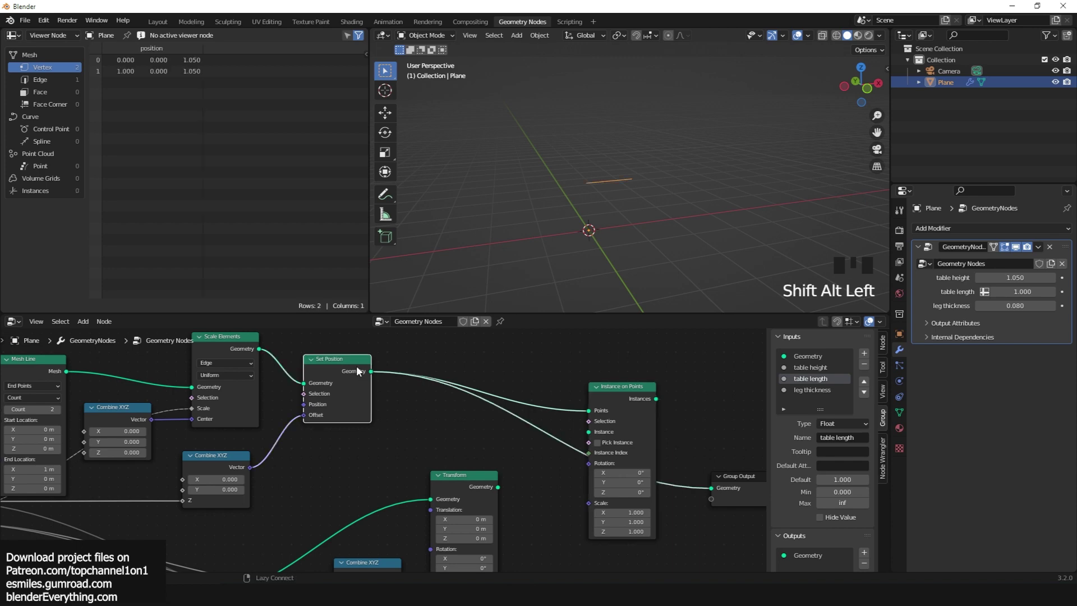
{"action": "left_click", "coordinate": [615, 376]}
Route the raised line through Instance on Points to the Group Output.
{"action": "middle_click_drag", "start_coordinate": [628, 253], "coordinate": [649, 240]}
{"action": "scroll", "coordinate": [649, 246], "scroll_direction": "up", "scroll_amount": 2}
{"action": "key", "text": "grave"}
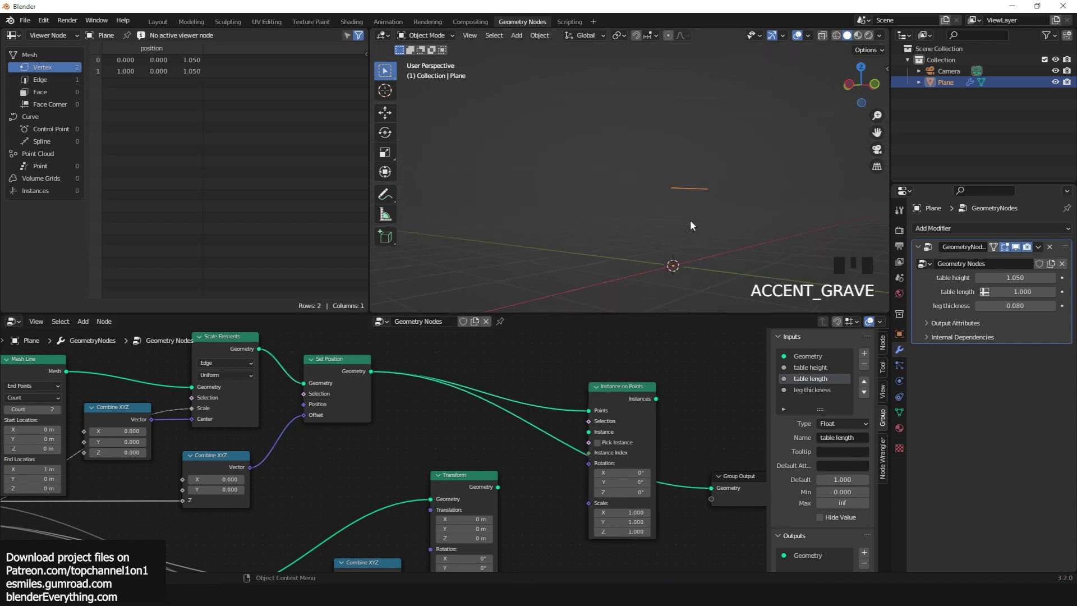
{"action": "key", "text": "grave"}
{"action": "middle_click_drag", "start_coordinate": [443, 455], "coordinate": [553, 450]}
{"action": "scroll", "coordinate": [475, 472], "scroll_direction": "down", "scroll_amount": 3}
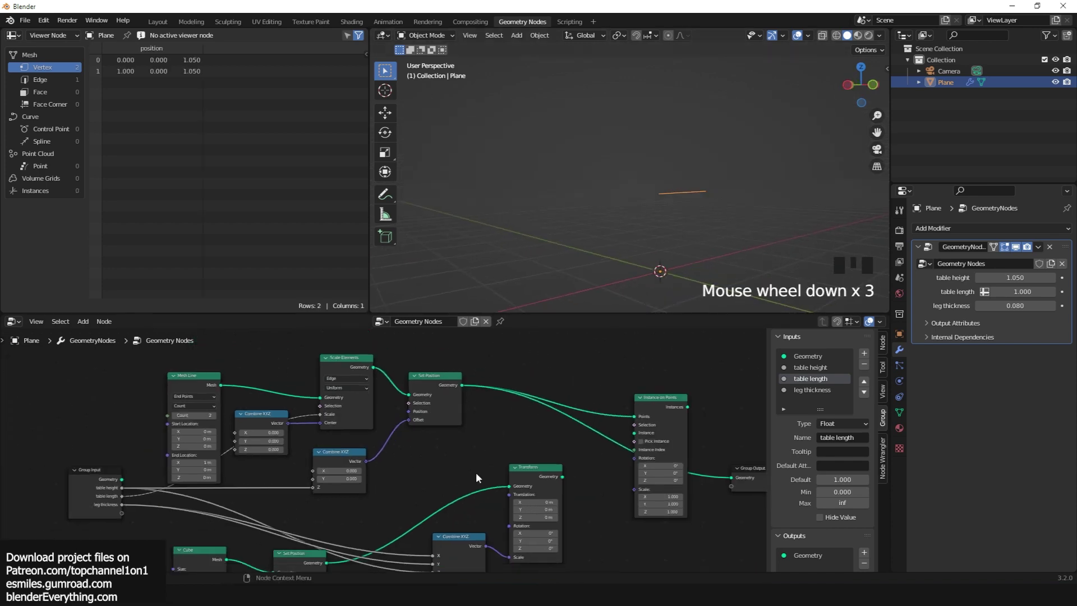
{"action": "scroll", "coordinate": [462, 455], "scroll_direction": "up", "scroll_amount": 3}
{"action": "scroll", "coordinate": [517, 496], "scroll_direction": "down", "scroll_amount": 1}
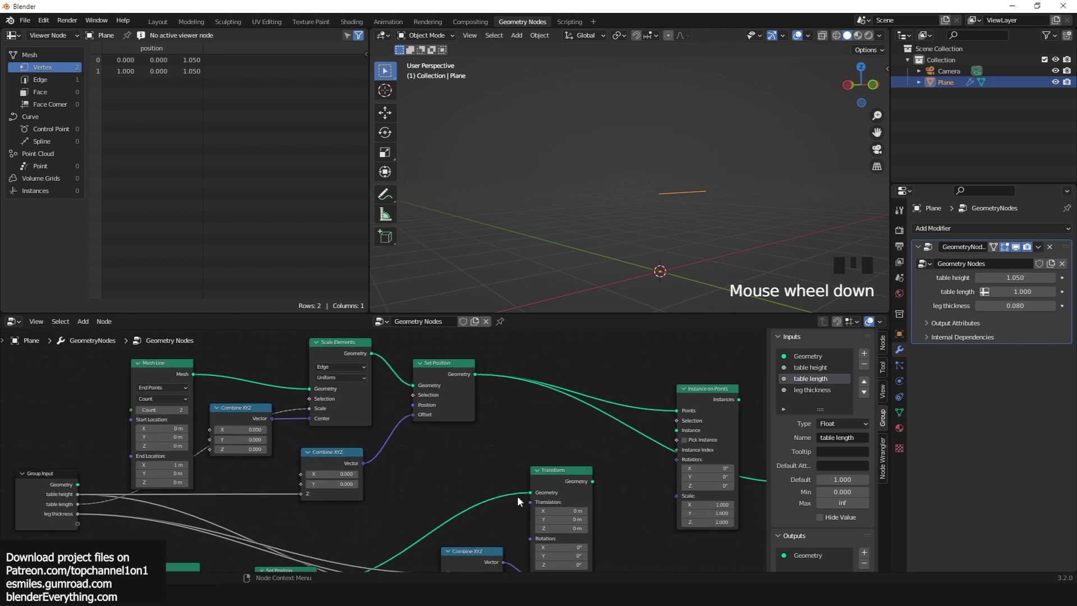
{"action": "middle_click_drag", "start_coordinate": [540, 449], "coordinate": [510, 483]}
{"action": "middle_click_drag", "start_coordinate": [425, 391], "coordinate": [524, 423]}
{"action": "middle_click_drag", "start_coordinate": [786, 429], "coordinate": [738, 418]}
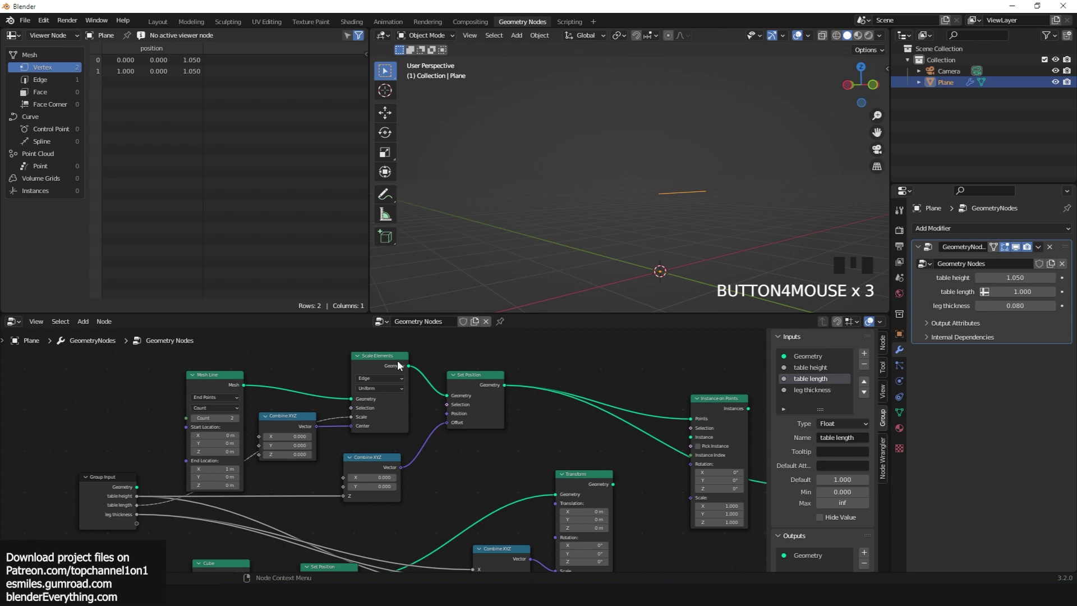
{"action": "left_click_drag", "start_coordinate": [405, 361], "coordinate": [718, 401], "text": "alt+shift"}
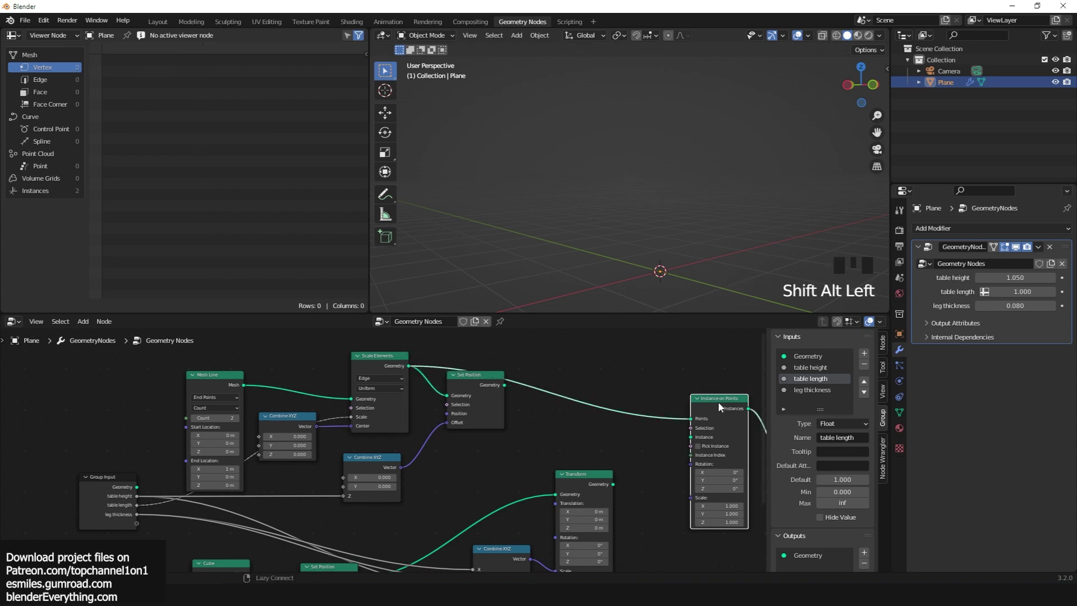
Reconnect the leg geometry as the Instance on Points instance.
{"action": "key", "text": "grave"}
{"action": "middle_click_drag", "start_coordinate": [660, 288], "coordinate": [637, 275]}
{"action": "middle_click_drag", "start_coordinate": [706, 449], "coordinate": [612, 437]}
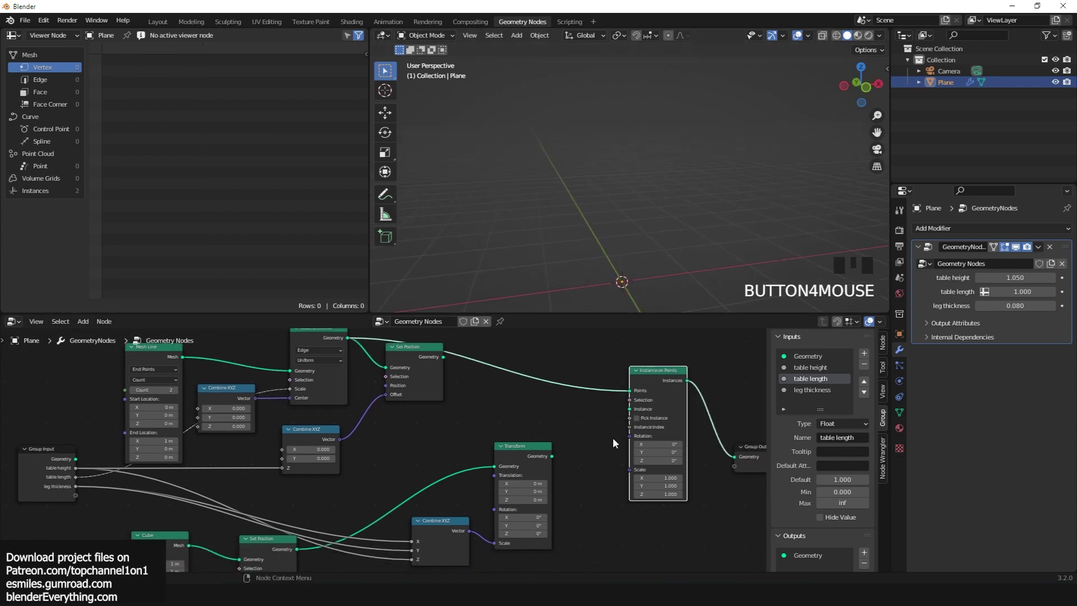
{"action": "scroll", "coordinate": [609, 439], "scroll_direction": "up", "scroll_amount": 3}
{"action": "left_click_drag", "start_coordinate": [595, 457], "coordinate": [687, 402]}
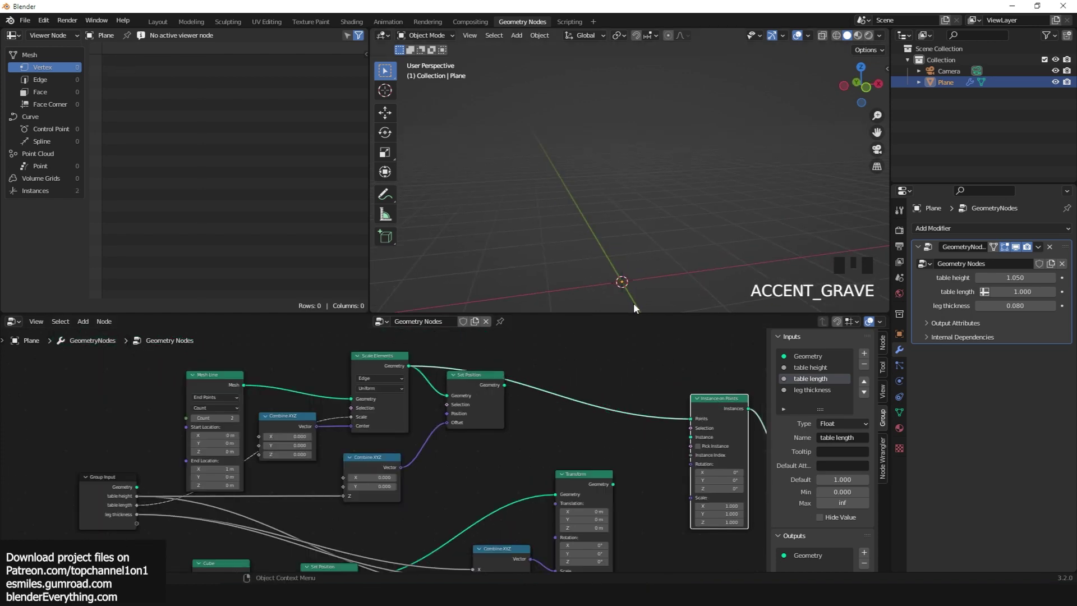
{"action": "scroll", "coordinate": [609, 439], "scroll_direction": "up", "scroll_amount": 3}
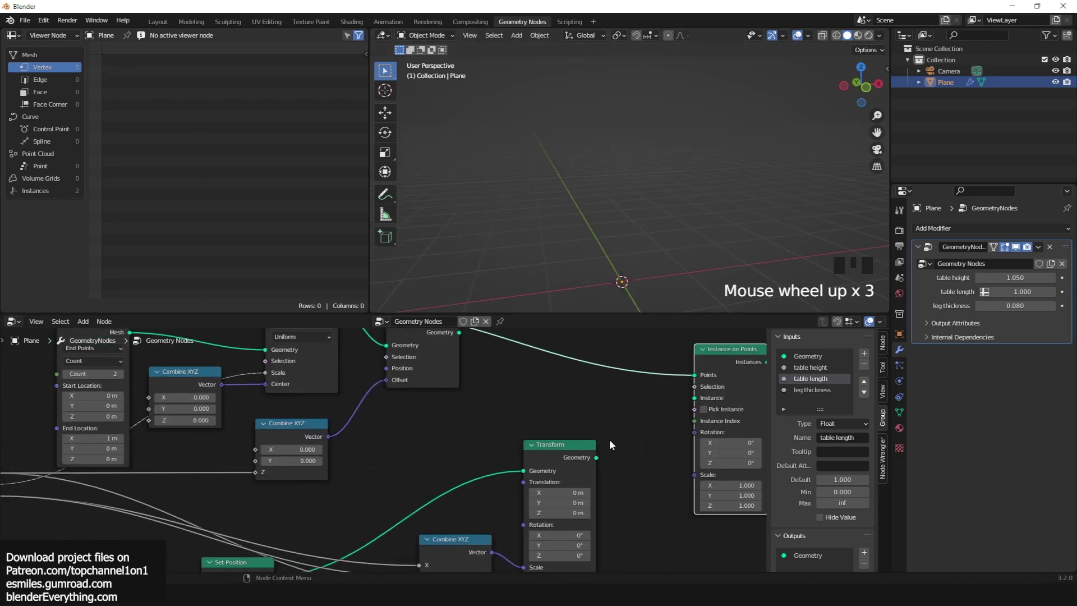
{"action": "left_click_drag", "start_coordinate": [596, 457], "coordinate": [694, 398]}
Merge the raised line and the instanced legs with a Join Geometry node.
{"action": "middle_click_drag", "start_coordinate": [623, 370], "coordinate": [617, 403]}
{"action": "scroll", "coordinate": [618, 402], "scroll_direction": "down", "scroll_amount": 3}
{"action": "left_click", "coordinate": [423, 418]}
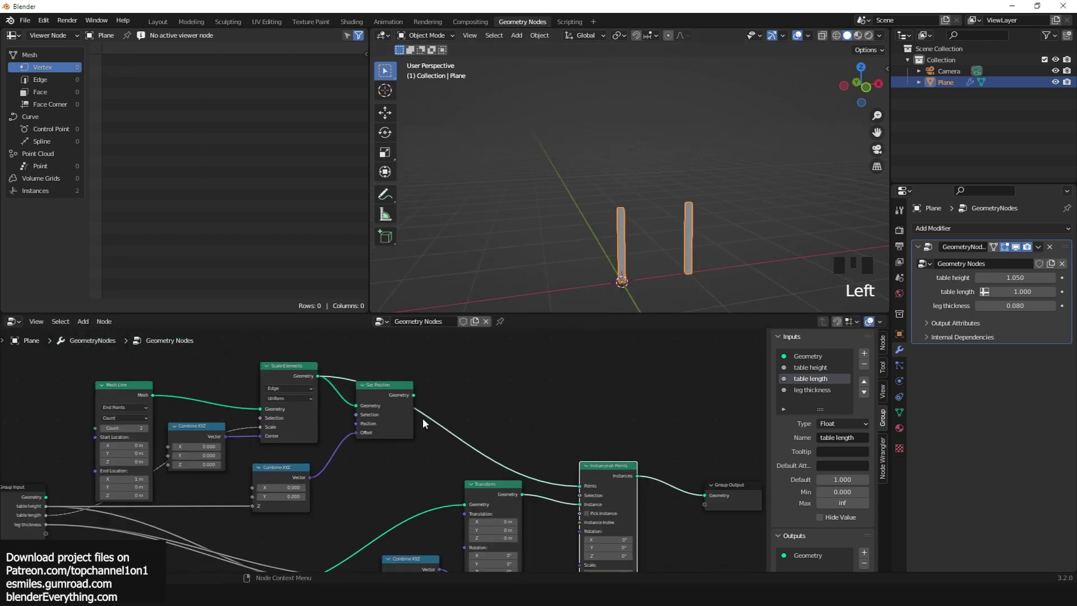
{"action": "right_click_drag", "start_coordinate": [422, 417], "coordinate": [681, 465], "text": "ctrl+shift"}
{"action": "middle_click_drag", "start_coordinate": [681, 465], "coordinate": [538, 459]}
Add an Extrude Mesh node after the joined legs and set its mode to Edges.
{"action": "left_click", "coordinate": [462, 392]}
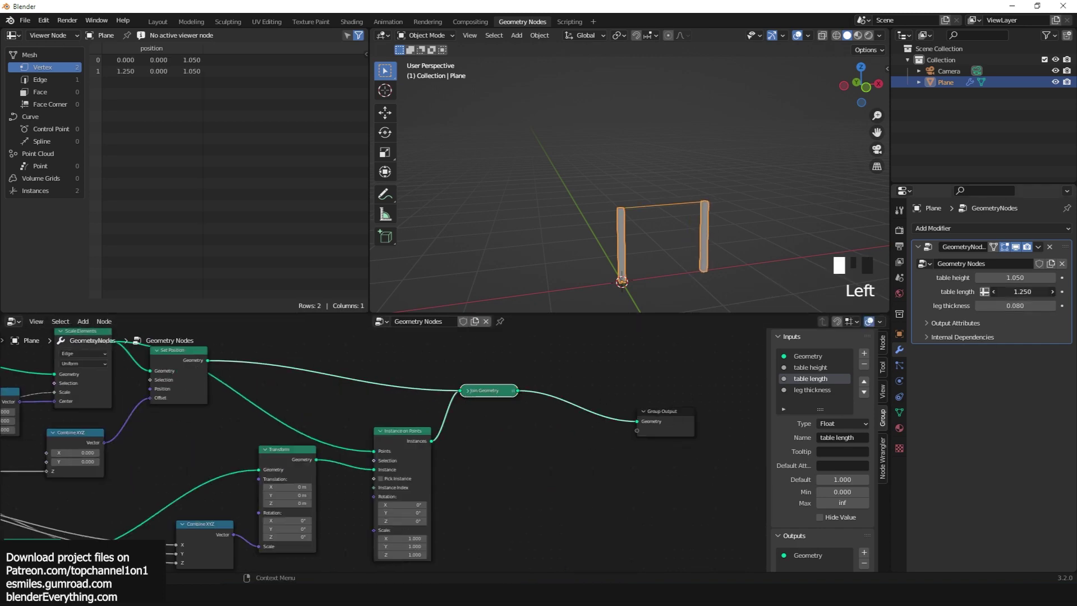
{"action": "left_click_drag", "start_coordinate": [1022, 292], "coordinate": [1004, 277]}
{"action": "key", "text": "grave"}
{"action": "scroll", "coordinate": [748, 213], "scroll_direction": "up", "scroll_amount": 3}
{"action": "scroll", "coordinate": [426, 393], "scroll_direction": "up", "scroll_amount": 2}
{"action": "key", "text": "shift+a"}
{"action": "type", "text": "ex"}
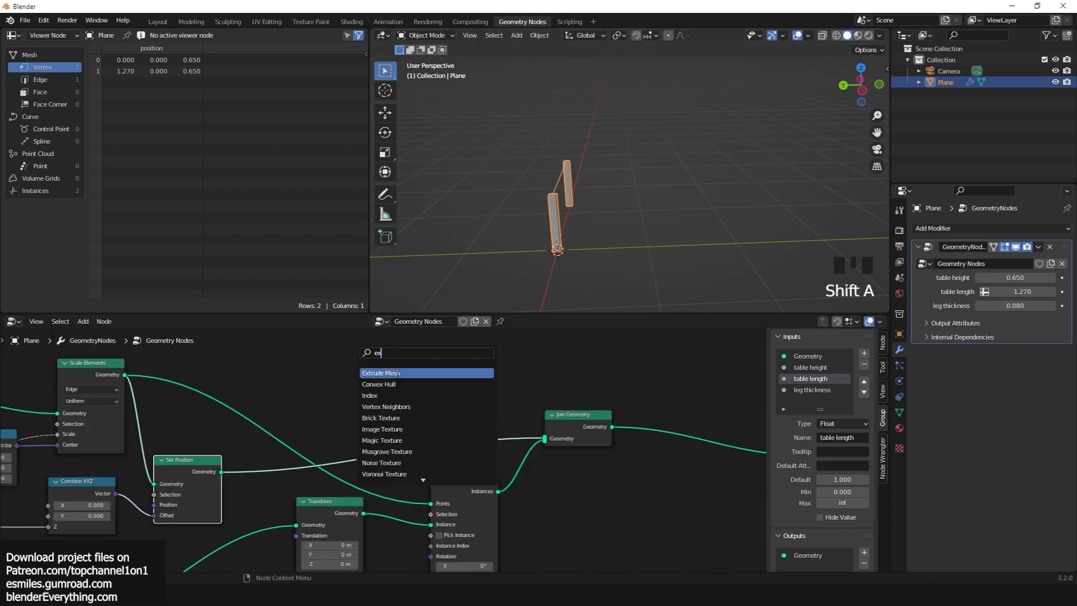
{"action": "key", "text": "Return"}
{"action": "left_click", "coordinate": [403, 378]}
{"action": "scroll", "coordinate": [403, 378], "scroll_direction": "up", "scroll_amount": 3}
{"action": "left_click", "coordinate": [408, 385]}
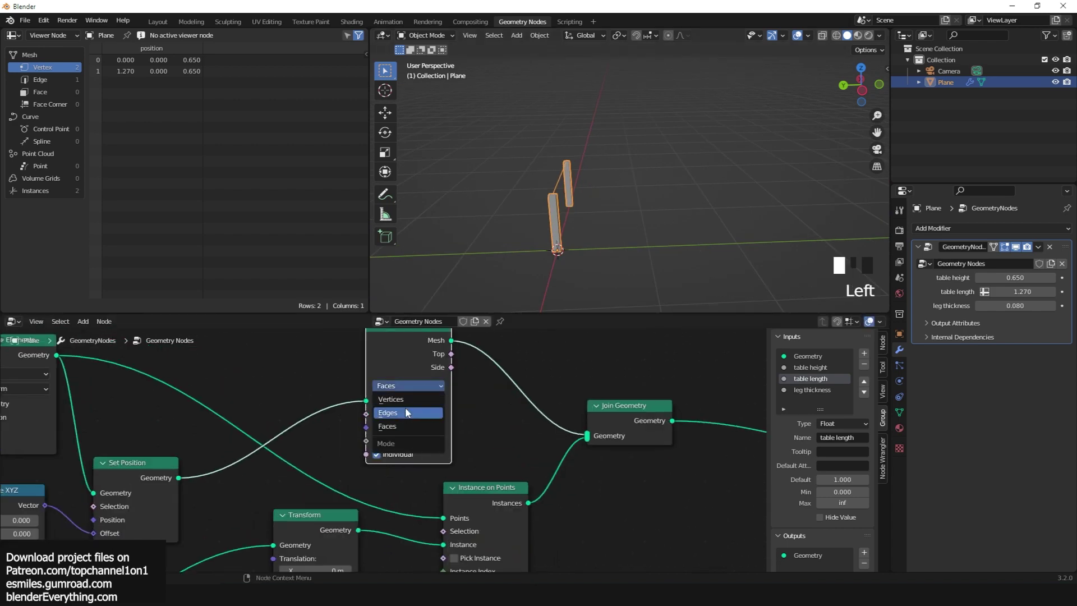
{"action": "left_click", "coordinate": [405, 412]}
Set the edge extrusion's Offset Scale to 0 and move the node left for room.
{"action": "key", "text": "grave"}
{"action": "key", "text": "BackSpace"}
{"action": "key", "text": "KP_Decimal"}
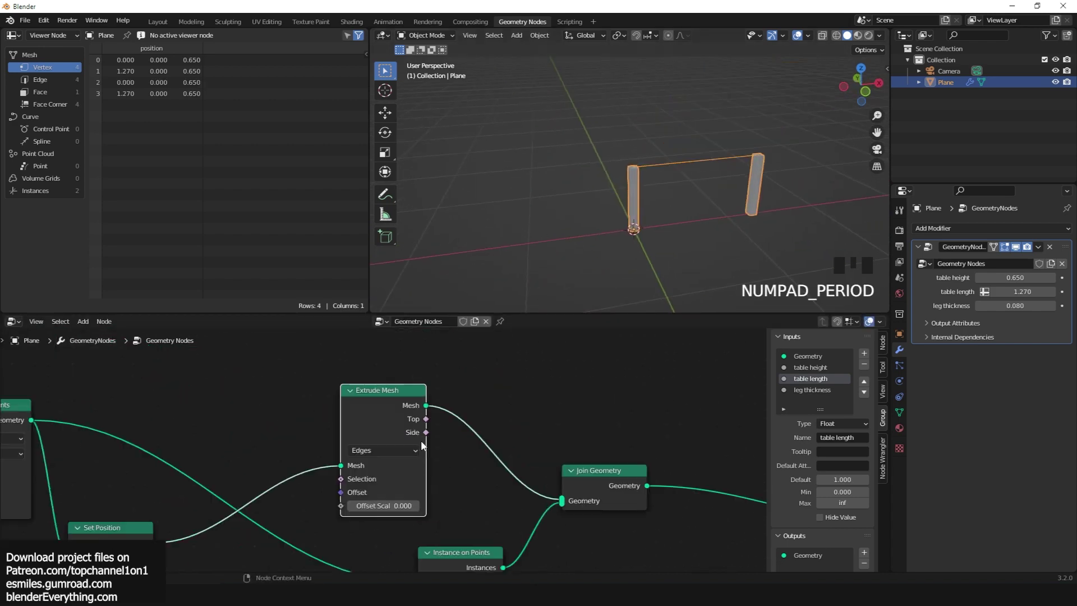
{"action": "left_click_drag", "start_coordinate": [391, 497], "coordinate": [320, 478]}
Insert a Set Position node before Join Geometry, with Extrude Mesh's Top driving its Selection.
{"action": "key", "text": "shift+a"}
{"action": "mouse_move", "coordinate": [348, 359]}
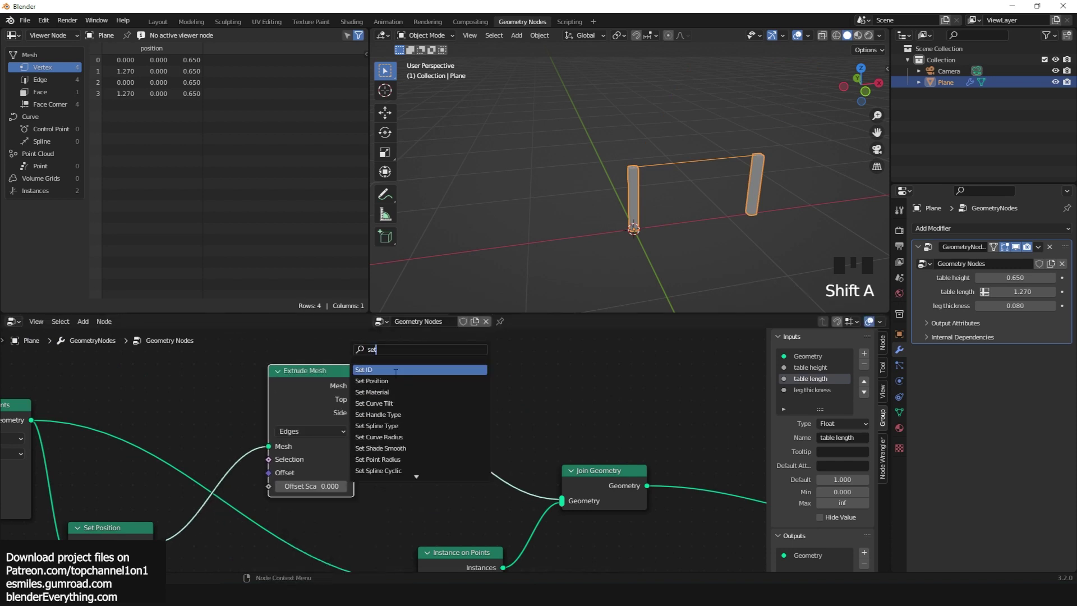
{"action": "left_click", "coordinate": [392, 303]}
{"action": "left_click", "coordinate": [456, 412]}
{"action": "scroll", "coordinate": [456, 405], "scroll_direction": "up", "scroll_amount": 2}
{"action": "left_click_drag", "start_coordinate": [348, 390], "coordinate": [404, 403]}
Drag the Set Position Offset Y negative to push the tabletop edge sideways.
{"action": "left_click_drag", "start_coordinate": [456, 475], "coordinate": [477, 476]}
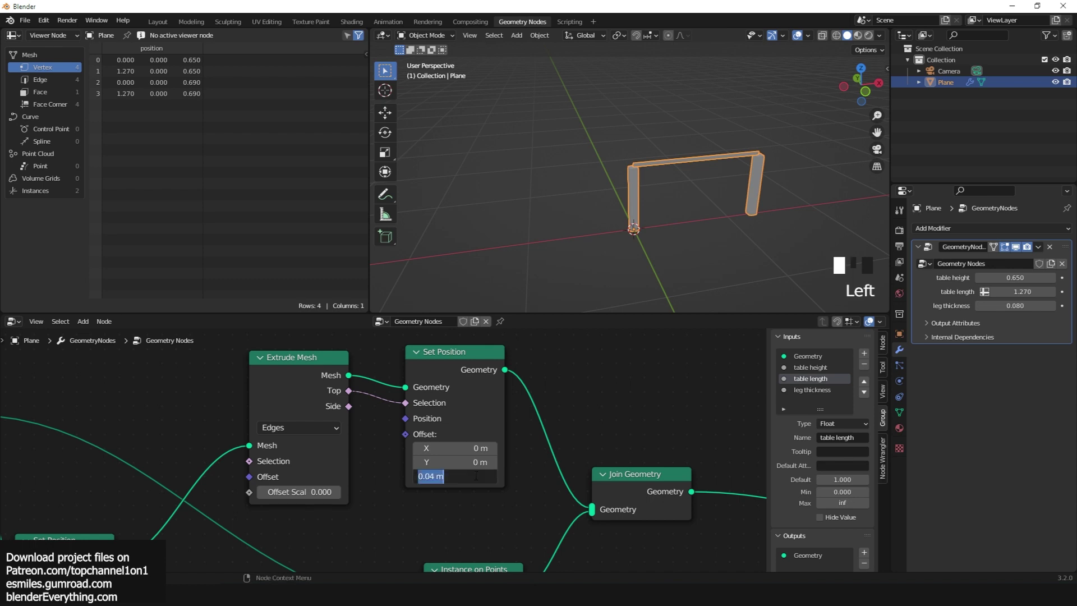
{"action": "left_click_drag", "start_coordinate": [455, 447], "coordinate": [432, 461]}
{"action": "middle_click_drag", "start_coordinate": [596, 234], "coordinate": [668, 240]}
{"action": "left_click_drag", "start_coordinate": [460, 461], "coordinate": [488, 459], "text": "shift"}
Expose Combine XYZ's Y socket as a new Group Input.
{"action": "scroll", "coordinate": [561, 421], "scroll_direction": "down", "scroll_amount": 3}
{"action": "middle_click_drag", "start_coordinate": [601, 359], "coordinate": [603, 381]}
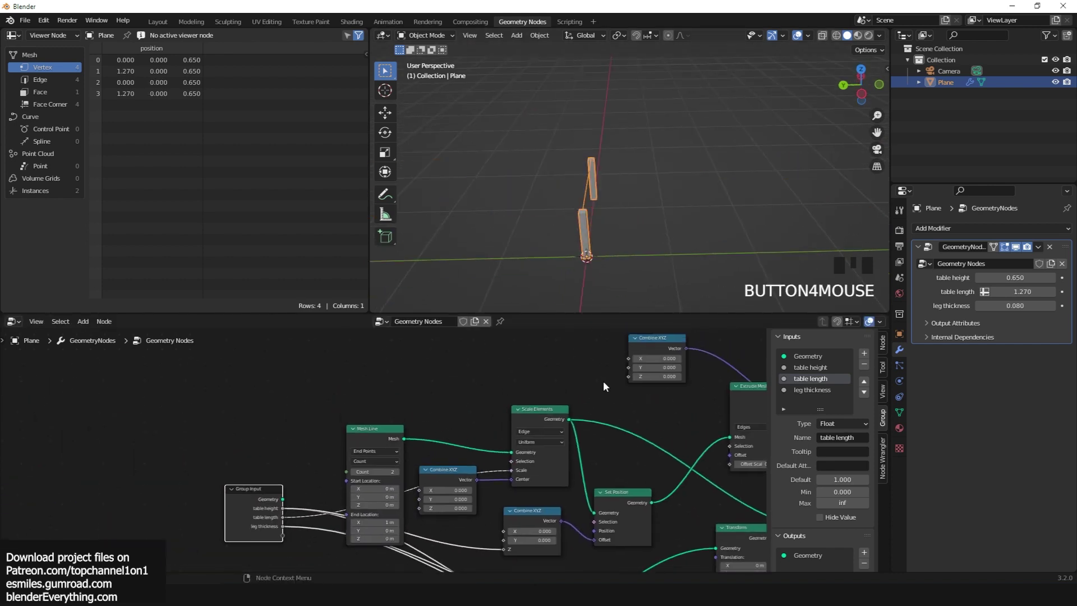
{"action": "left_click_drag", "start_coordinate": [636, 367], "coordinate": [282, 536]}
{"action": "key", "text": "ctrl+z"}
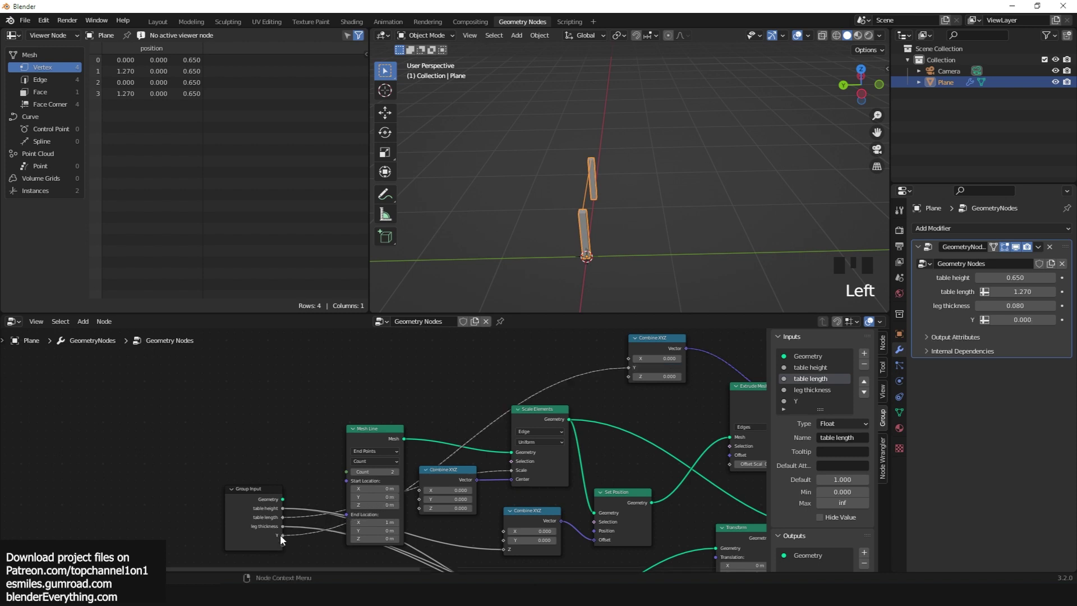
Rename the new input to 'table width', move it above leg thickness, and set it to 0.780.
{"action": "left_click", "coordinate": [812, 401]}
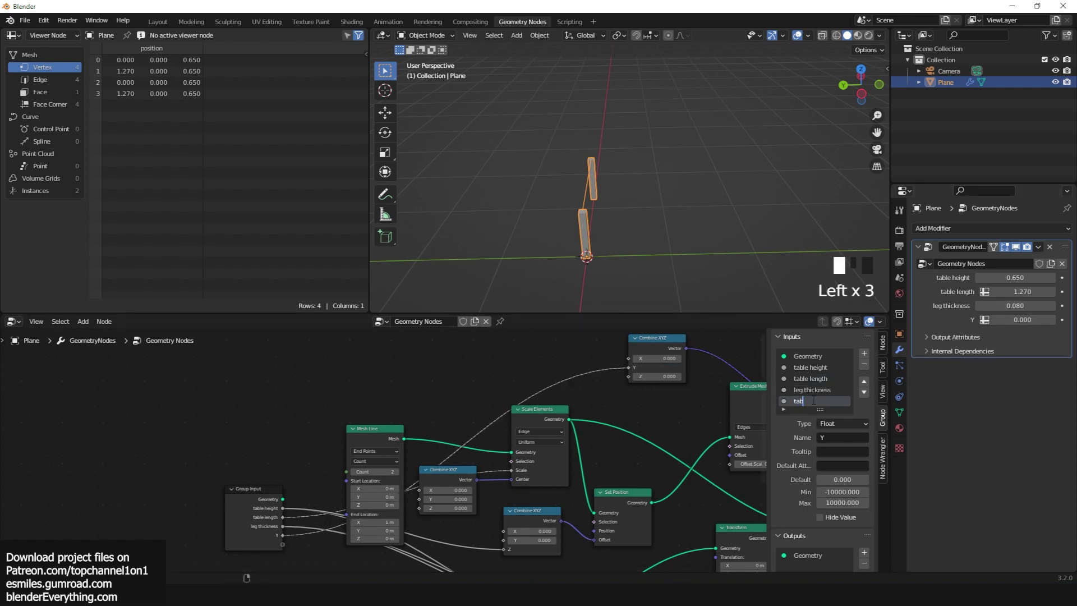
{"action": "type", "text": "table width"}
{"action": "key", "text": "Return"}
{"action": "left_click", "coordinate": [863, 380]}
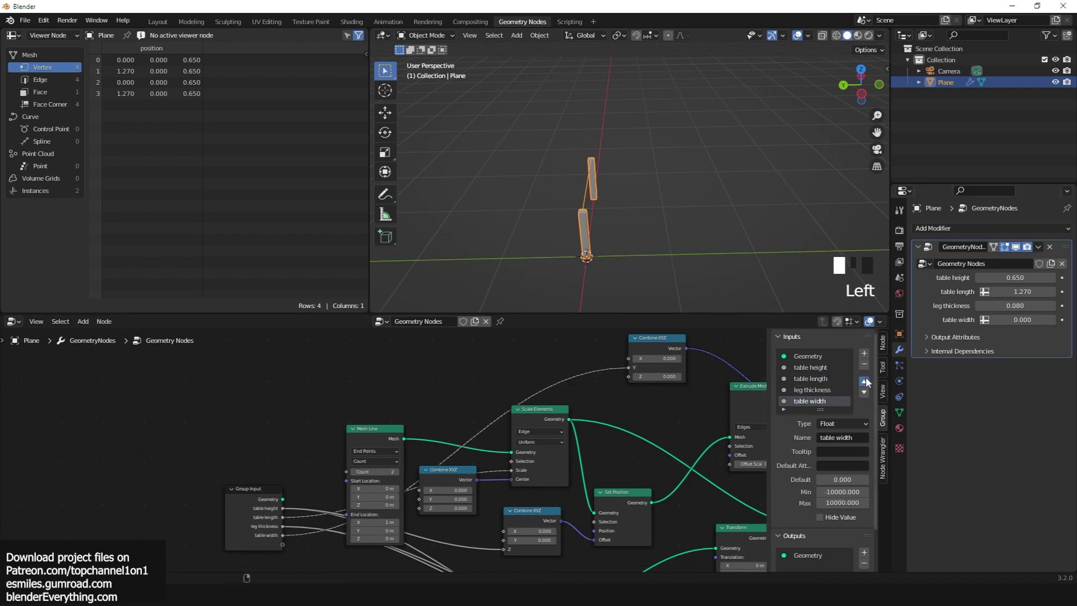
{"action": "left_click_drag", "start_coordinate": [1025, 321], "coordinate": [1022, 305]}
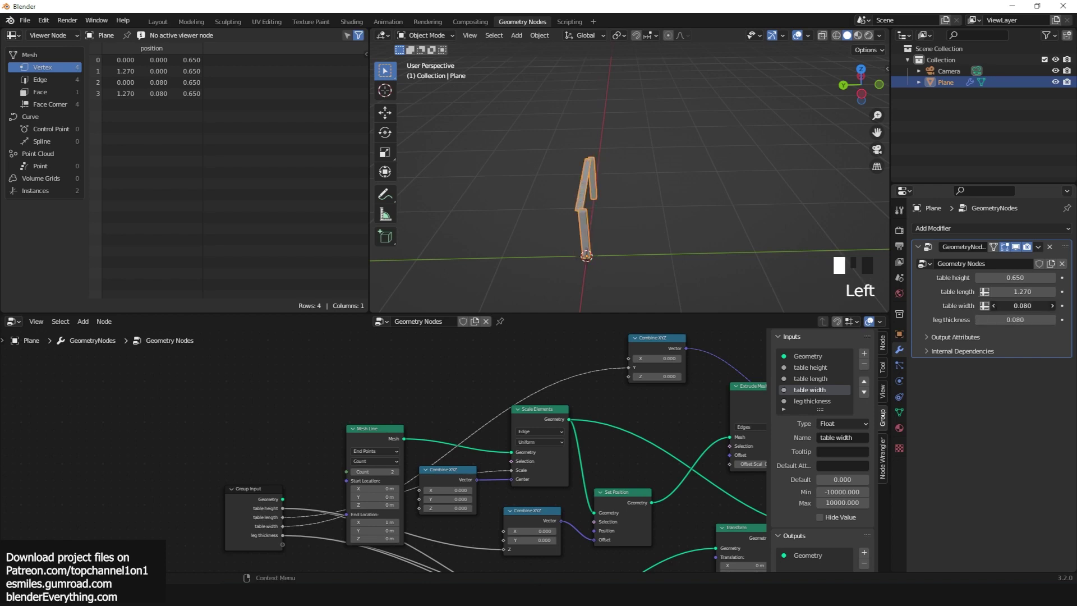
Move the Join Geometry and output nodes to the right to make room.
{"action": "key", "text": "grave"}
{"action": "scroll", "coordinate": [633, 224], "scroll_direction": "up", "scroll_amount": 4}
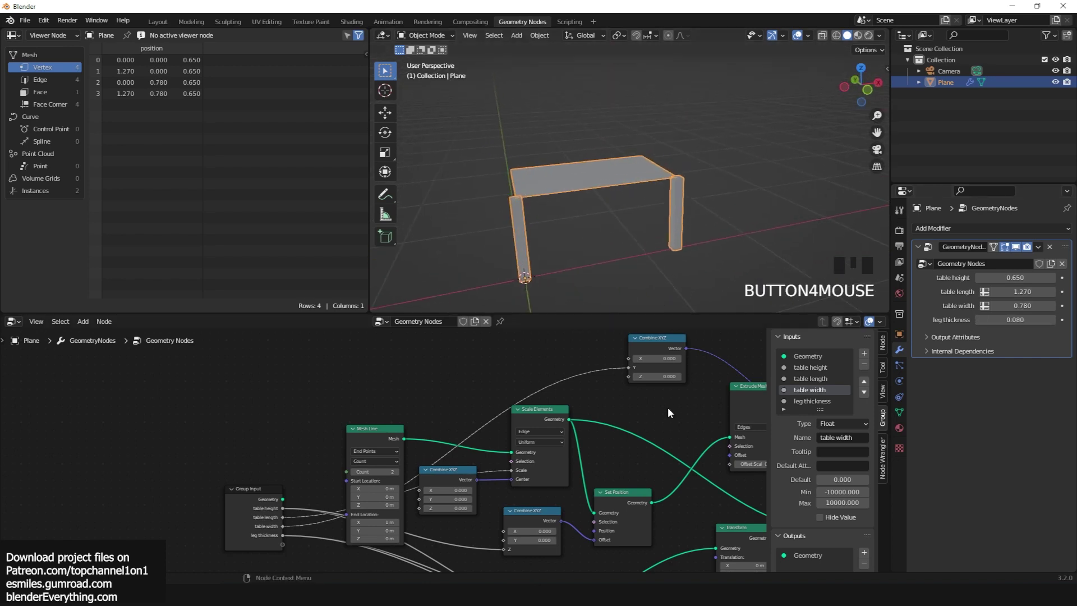
{"action": "scroll", "coordinate": [469, 424], "scroll_direction": "right", "scroll_amount": 5}
{"action": "left_click_drag", "start_coordinate": [469, 424], "coordinate": [715, 387]}
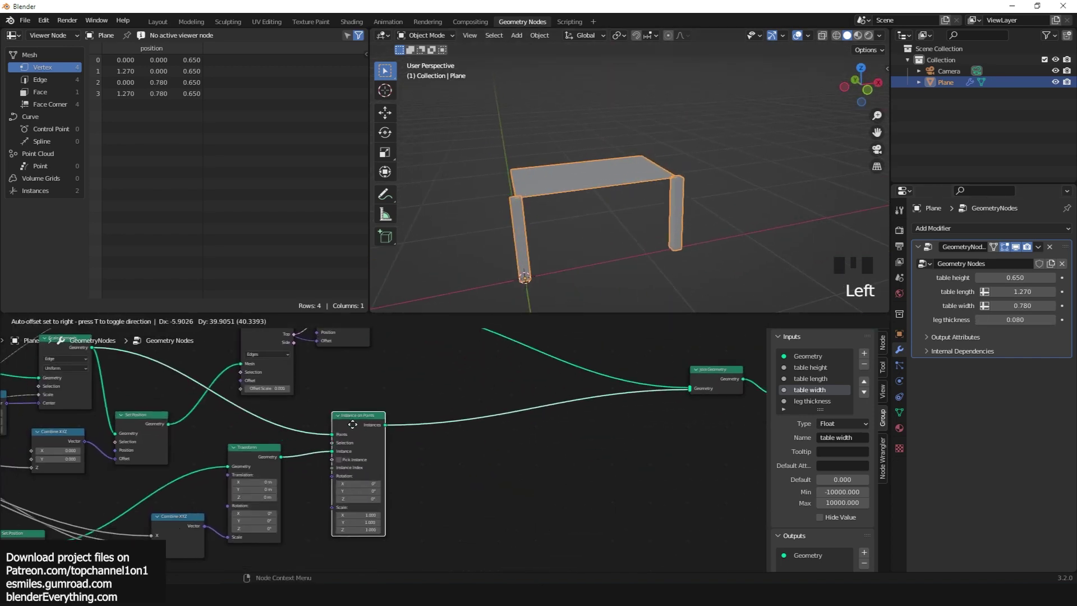
Add a Transform node after Instance on Points to copy the legs to the far side.
{"action": "key", "text": "shift+a"}
{"action": "left_click", "coordinate": [436, 351]}
{"action": "key", "text": "Return"}
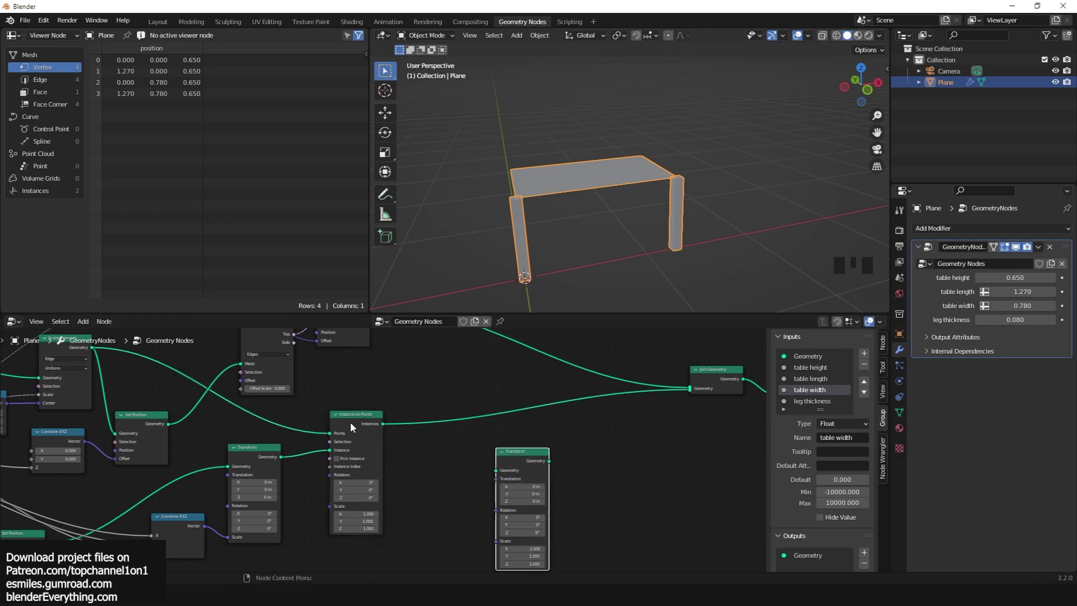
{"action": "middle_click_drag", "start_coordinate": [691, 392], "coordinate": [703, 368]}
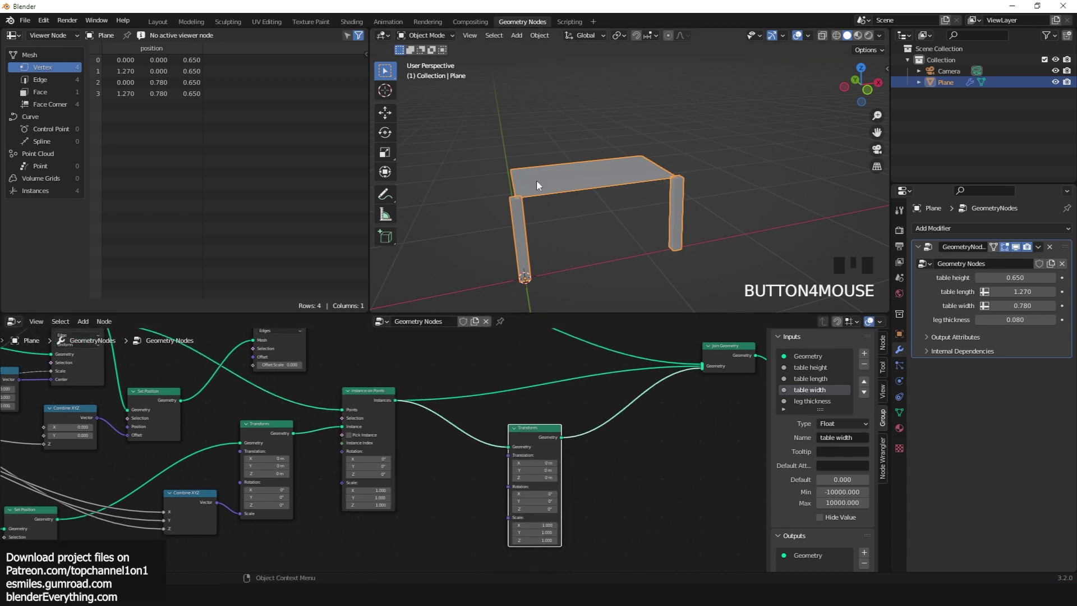
{"action": "key", "text": "grave"}
{"action": "left_click_drag", "start_coordinate": [536, 532], "coordinate": [555, 532]}
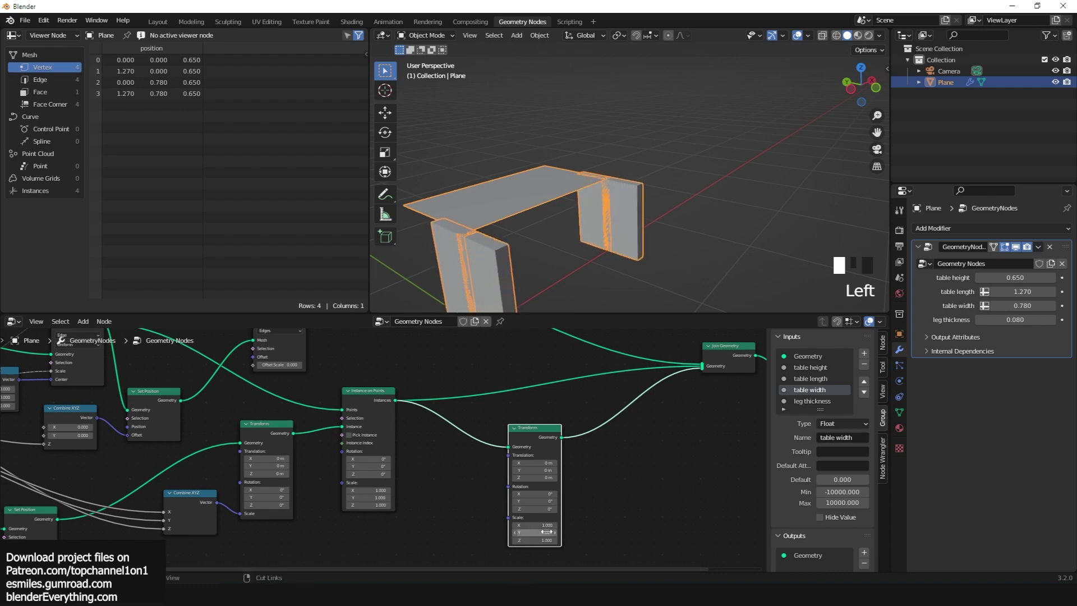
{"action": "scroll", "coordinate": [685, 486], "scroll_direction": "up", "scroll_amount": 7}
{"action": "left_click_drag", "start_coordinate": [645, 464], "coordinate": [670, 464]}
Drive the Transform node's Translation from the Combine XYZ vector.
{"action": "middle_click_drag", "start_coordinate": [643, 472], "coordinate": [426, 507]}
{"action": "scroll", "coordinate": [508, 480], "scroll_direction": "down", "scroll_amount": 6}
{"action": "left_click_drag", "start_coordinate": [332, 365], "coordinate": [584, 515]}
{"action": "middle_click_drag", "start_coordinate": [556, 234], "coordinate": [647, 236]}
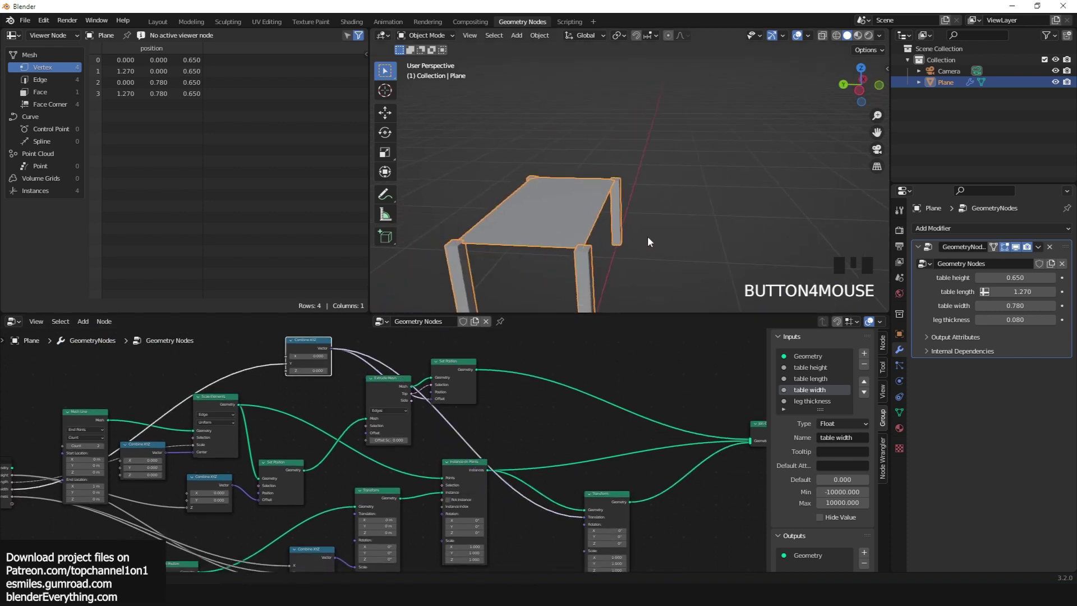
Set table length 1.230, width 0.750, leg thickness 0.080 and height 0.740.
{"action": "left_click_drag", "start_coordinate": [1013, 291], "coordinate": [1006, 319]}
{"action": "left_click_drag", "start_coordinate": [1009, 277], "coordinate": [1032, 277]}
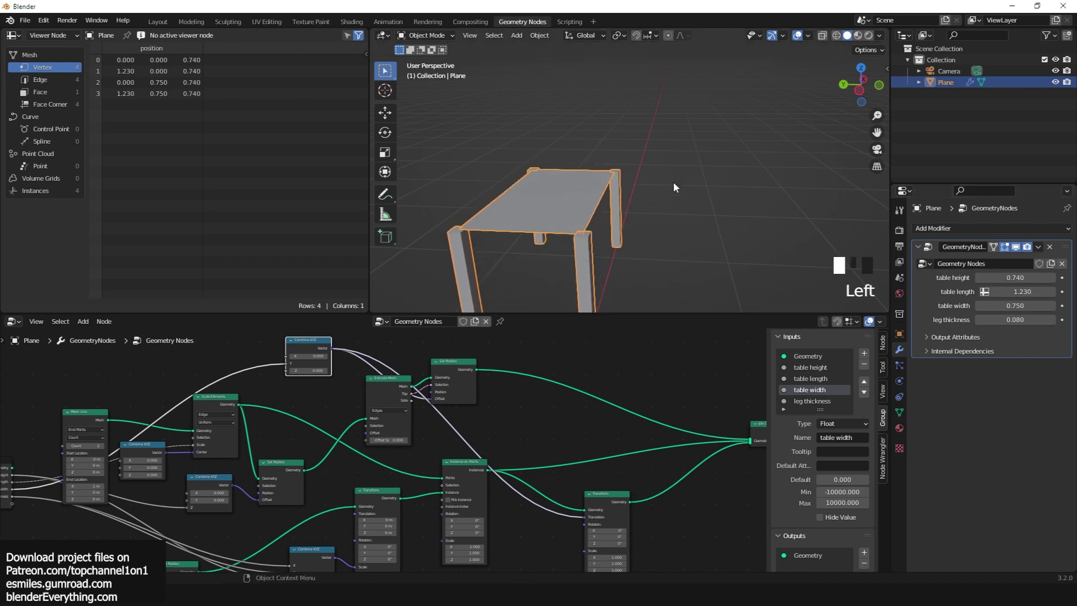
{"action": "middle_click_drag", "start_coordinate": [673, 180], "coordinate": [665, 268]}
{"action": "middle_click_drag", "start_coordinate": [662, 426], "coordinate": [637, 449]}
Duplicate Extrude Mesh after Set Position with a -0.060 offset to thicken the tabletop.
{"action": "scroll", "coordinate": [433, 445], "scroll_direction": "up", "scroll_amount": 4}
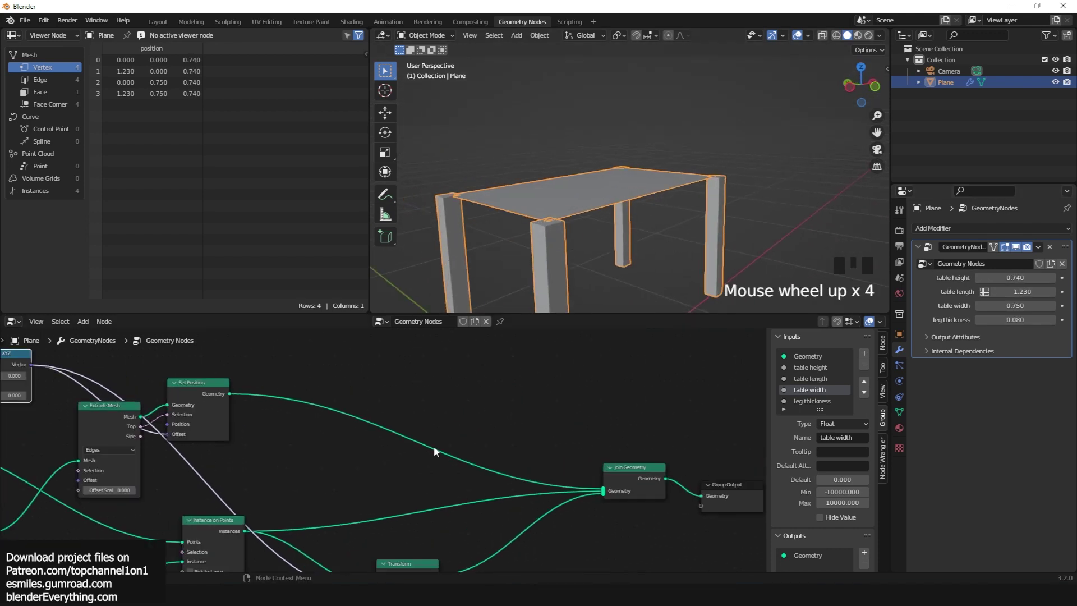
{"action": "middle_click_drag", "start_coordinate": [483, 264], "coordinate": [493, 271]}
{"action": "scroll", "coordinate": [339, 426], "scroll_direction": "up", "scroll_amount": 2}
{"action": "left_click_drag", "start_coordinate": [339, 426], "coordinate": [472, 446]}
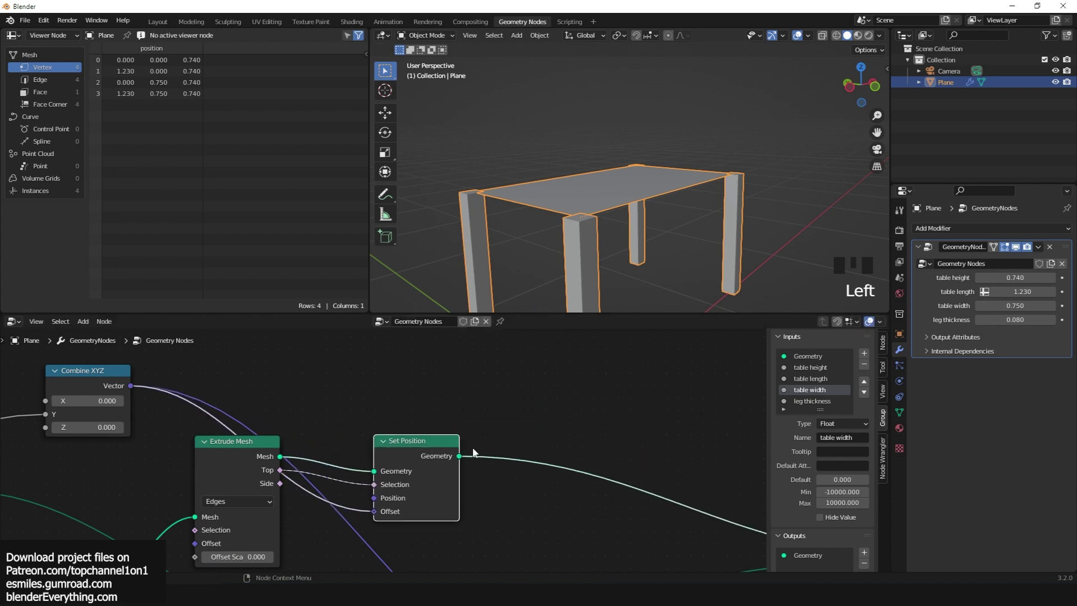
{"action": "middle_click_drag", "start_coordinate": [472, 447], "coordinate": [416, 489]}
{"action": "key", "text": "shift+a"}
{"action": "left_click", "coordinate": [172, 419]}
{"action": "key", "text": "shift+d"}
{"action": "left_click", "coordinate": [588, 504]}
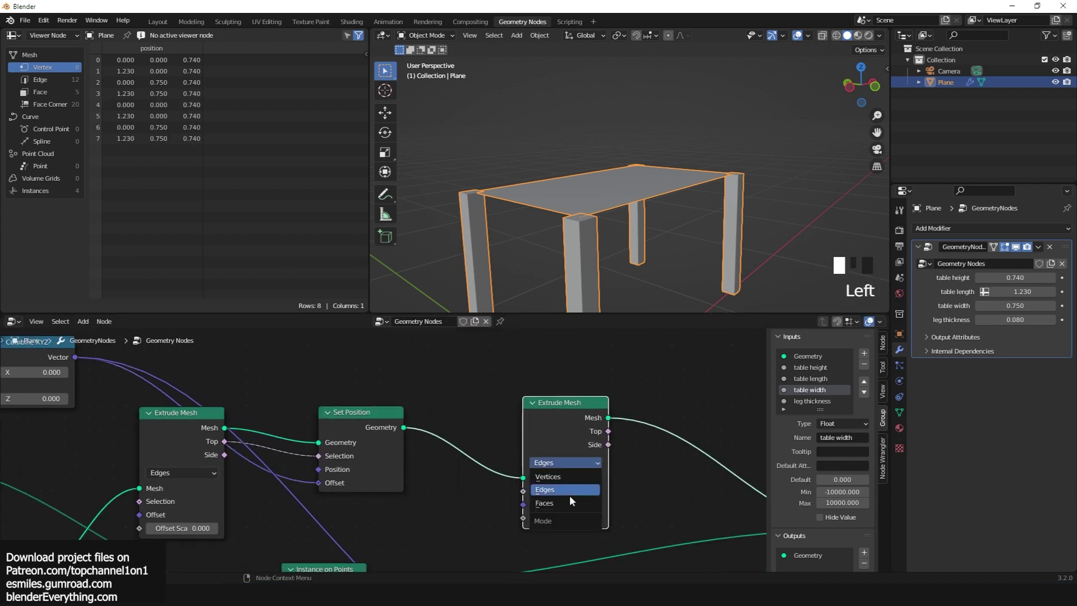
{"action": "left_click_drag", "start_coordinate": [577, 512], "coordinate": [516, 516]}
Add a second extrusion with Side linked to Selection, offset -0.140, and Individual turned off.
{"action": "key", "text": "grave"}
{"action": "key", "text": "grave"}
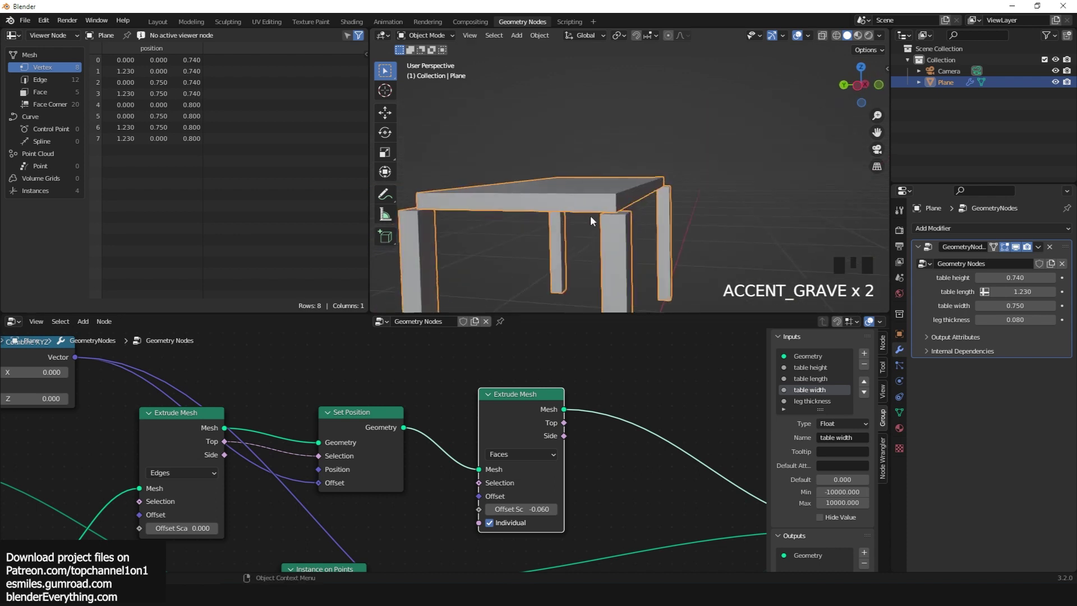
{"action": "left_click_drag", "start_coordinate": [521, 409], "coordinate": [449, 388]}
{"action": "key", "text": "shift+d"}
{"action": "left_click", "coordinate": [606, 453]}
{"action": "left_click_drag", "start_coordinate": [489, 403], "coordinate": [623, 496]}
{"action": "left_click", "coordinate": [603, 497]}
{"action": "left_click", "coordinate": [571, 509]}
Thin the legs to 0.056 leg thickness and tidy the Join Geometry node's position.
{"action": "key", "text": "grave"}
{"action": "key", "text": "grave"}
{"action": "middle_click_drag", "start_coordinate": [577, 223], "coordinate": [673, 236]}
{"action": "left_click_drag", "start_coordinate": [1015, 320], "coordinate": [1002, 277], "text": "shift"}
{"action": "key", "text": "grave"}
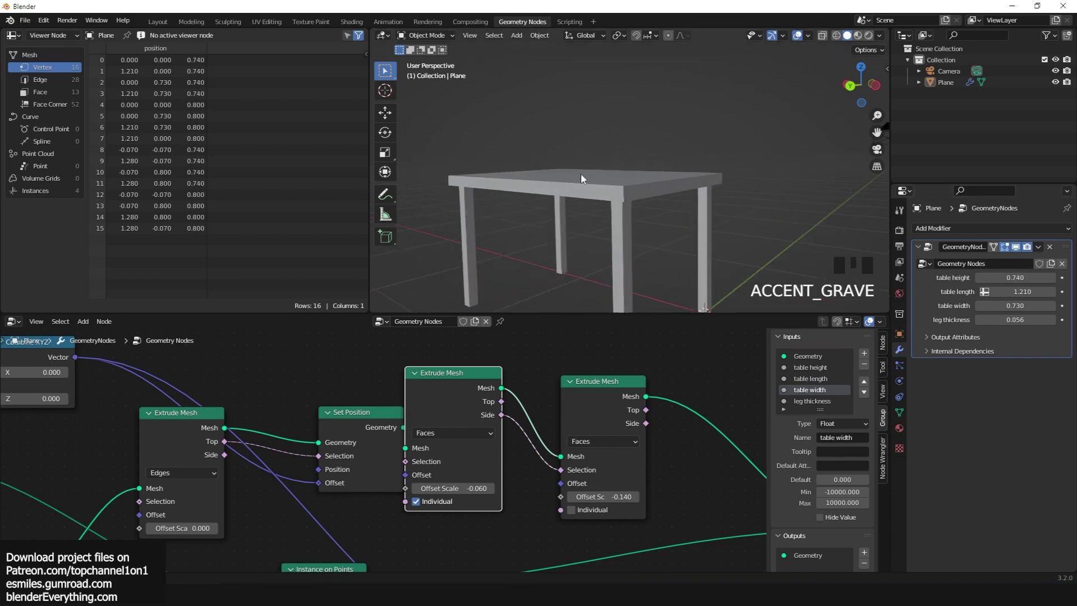
{"action": "key", "text": "grave"}
{"action": "scroll", "coordinate": [631, 372], "scroll_direction": "down", "scroll_amount": 3}
{"action": "left_click", "coordinate": [621, 446]}
{"action": "left_click", "coordinate": [620, 446]}
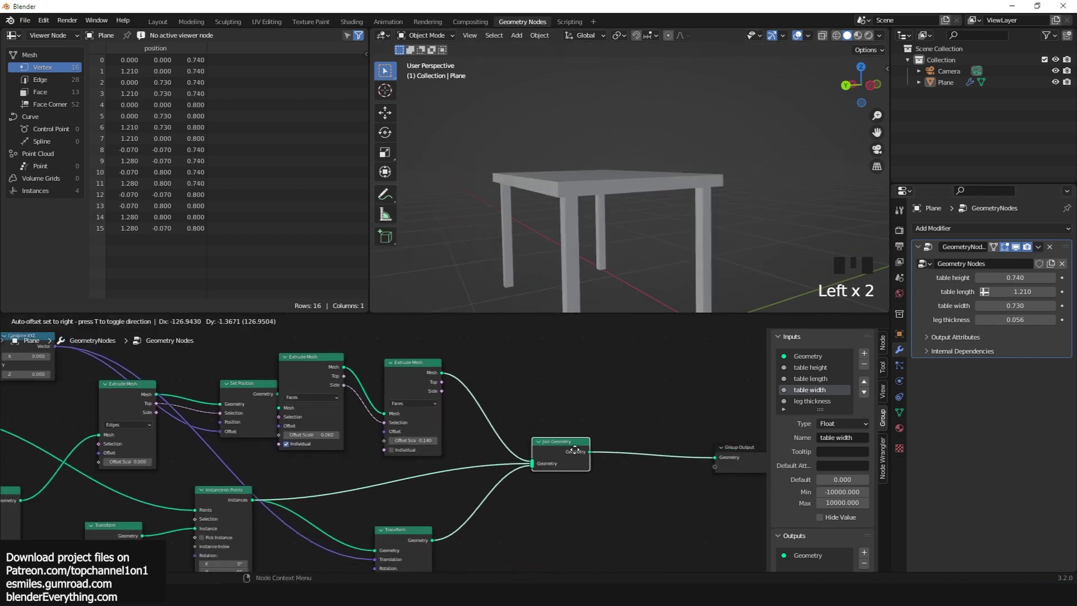
{"action": "middle_click_drag", "start_coordinate": [654, 388], "coordinate": [577, 378]}
Scroll the table blog post and follow its Download file link to 'geometry nodes table.blend'.
{"action": "left_click_drag", "start_coordinate": [543, 436], "coordinate": [615, 457]}
{"action": "left_click", "coordinate": [577, 468]}
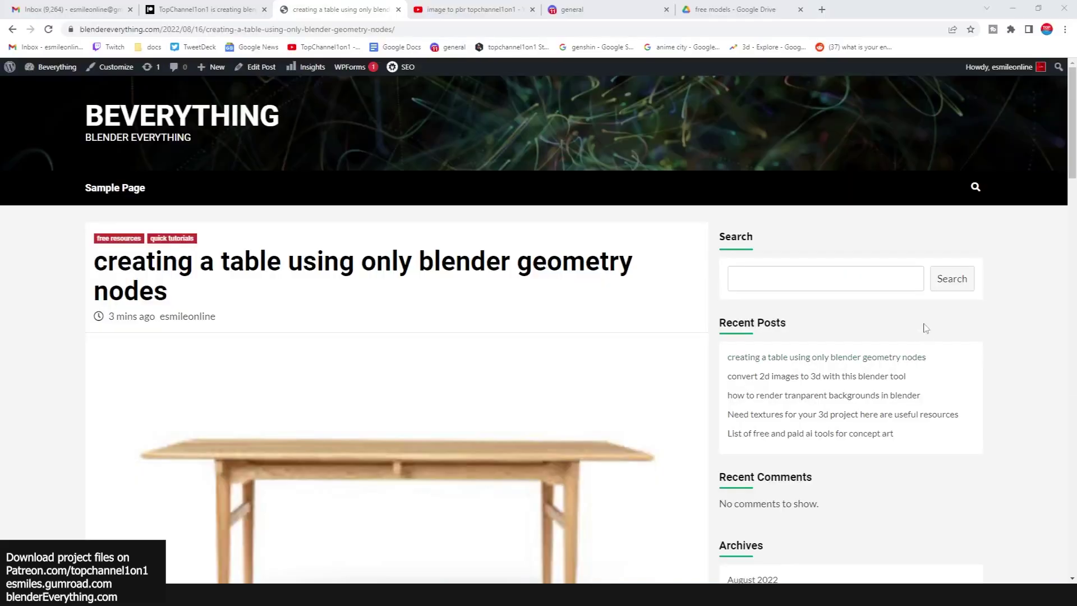
{"action": "scroll", "coordinate": [1002, 433], "scroll_direction": "down", "scroll_amount": 5}
{"action": "scroll", "coordinate": [1002, 433], "scroll_direction": "down", "scroll_amount": 10}
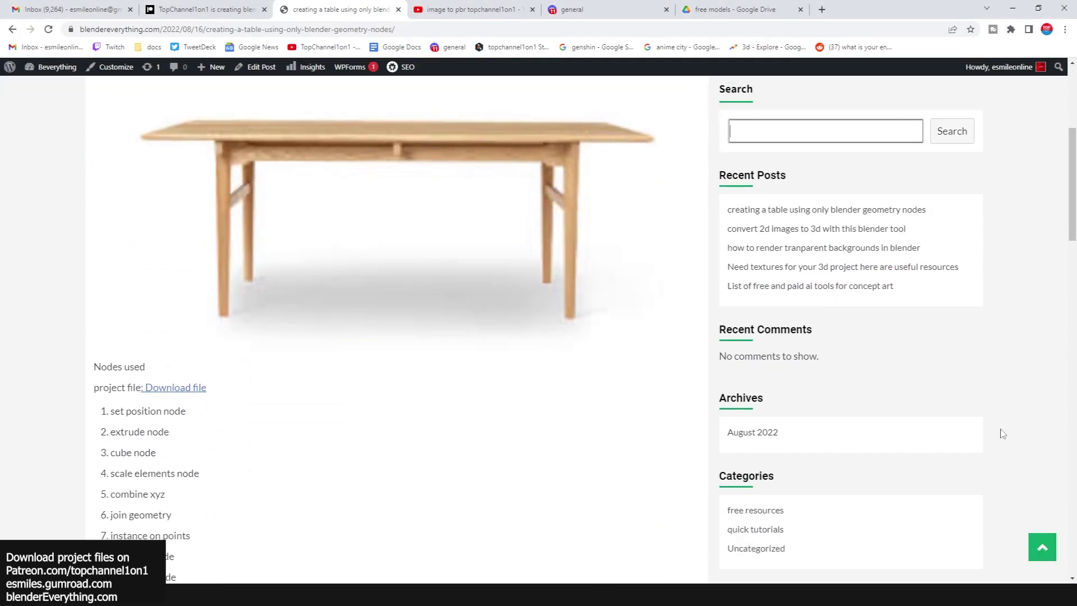
{"action": "scroll", "coordinate": [1002, 434], "scroll_direction": "down", "scroll_amount": 5}
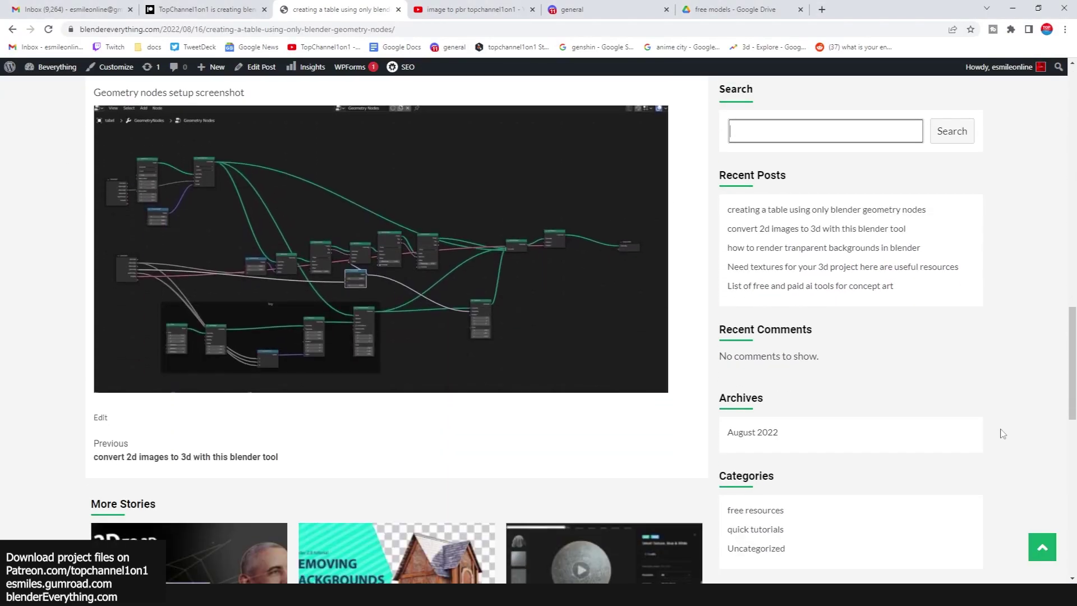
{"action": "scroll", "coordinate": [1002, 433], "scroll_direction": "up", "scroll_amount": 15}
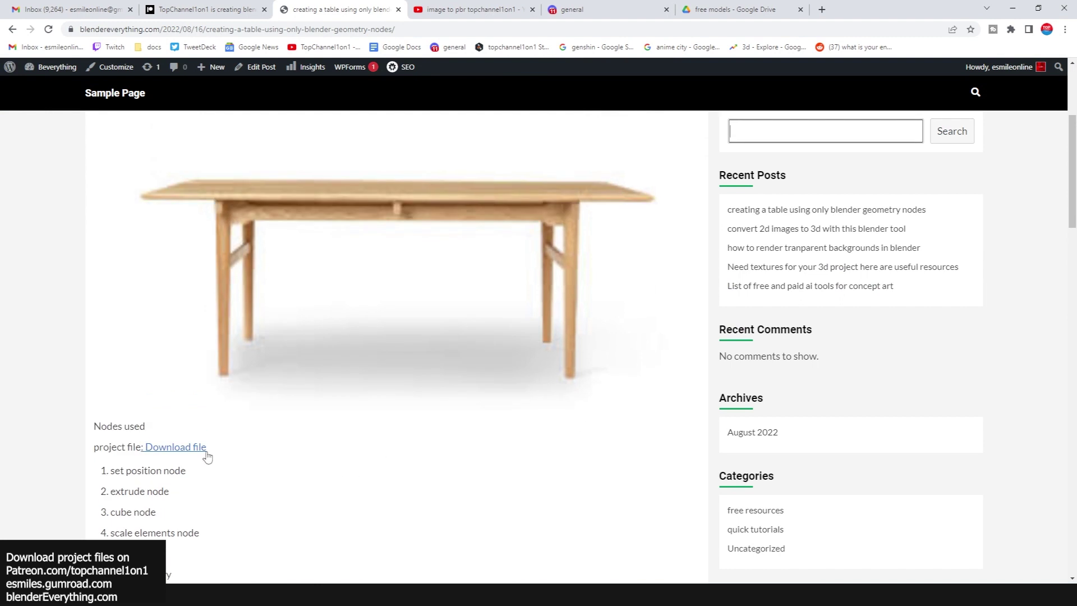
{"action": "left_click", "coordinate": [166, 444]}
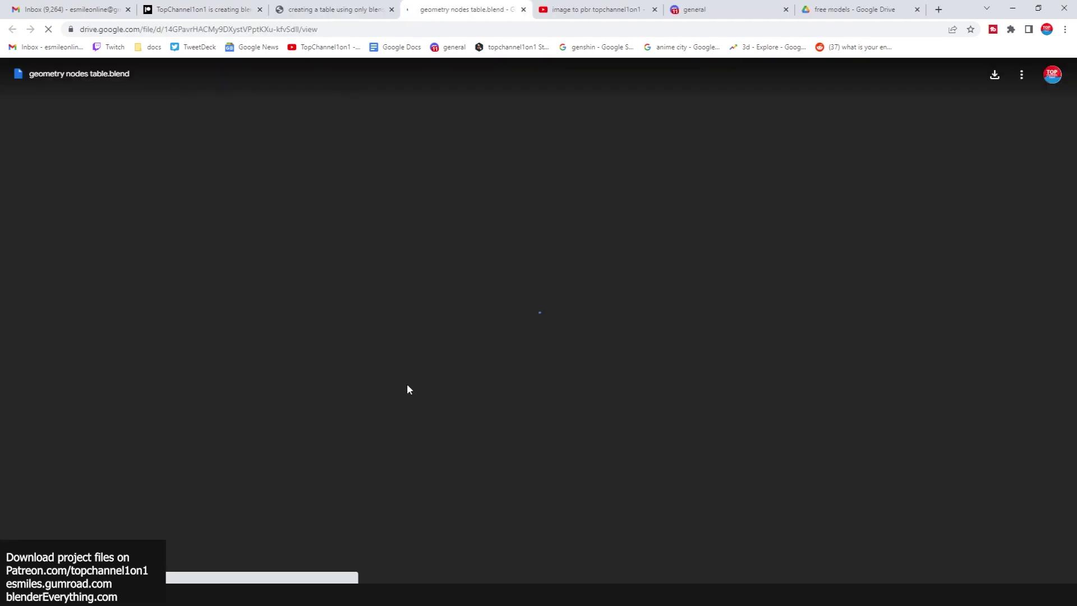